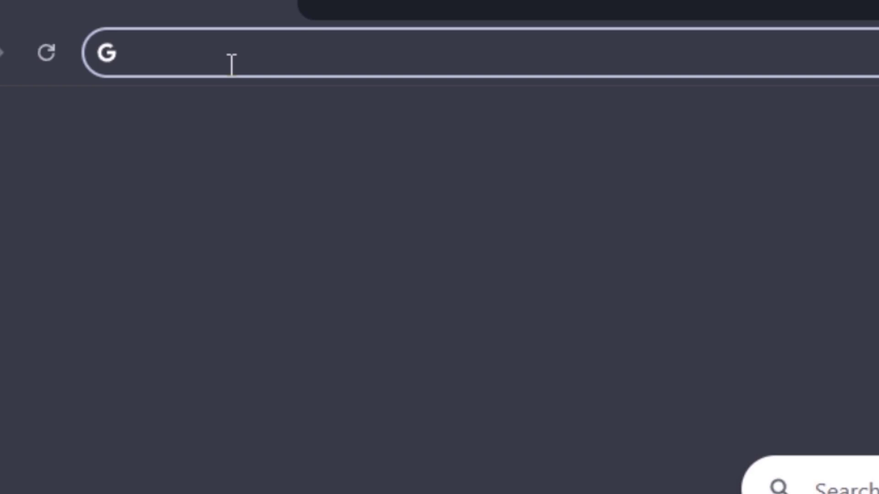
Step: Load pinterest.com in the browser, correcting the mistyped address
text(pi)
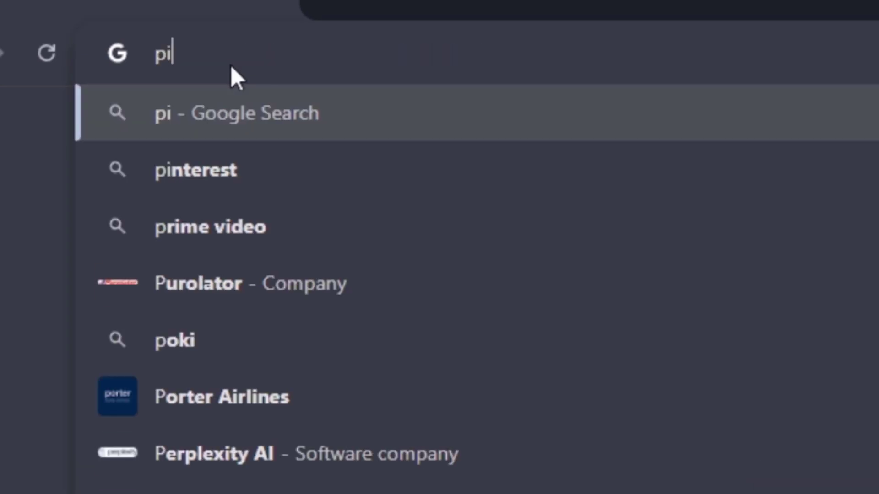
text(nrtr)
key(BackSpace)
key(BackSpace)
key(BackSpace)
key(BackSpace)
key(BackSpace)
key(BackSpace)
text(pinterest.com)
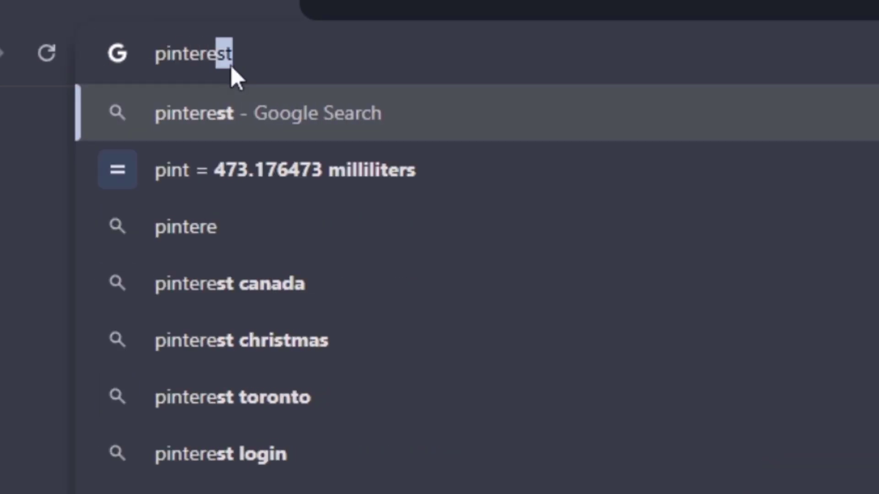
key(Return)
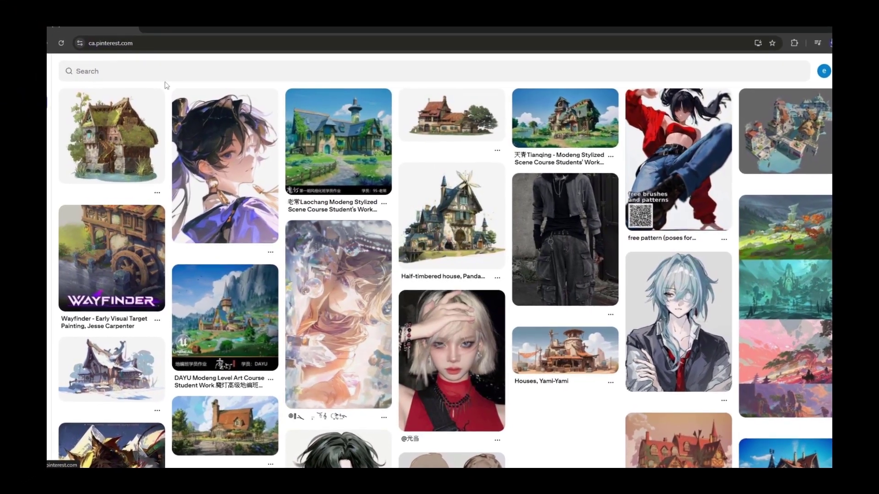
Step: Search Pinterest for 'stylized houses'
scroll(167, 86, down, 2)
scroll(166, 86, up, 2)
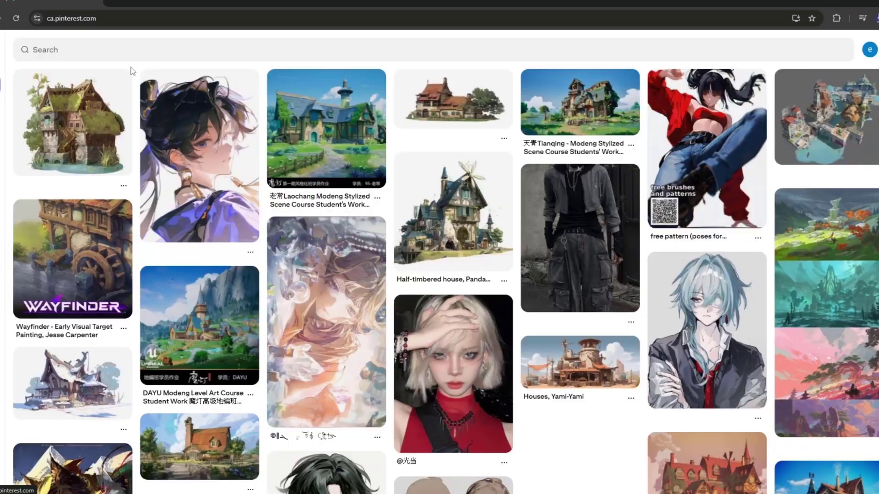
click(141, 48)
text(stylized houses)
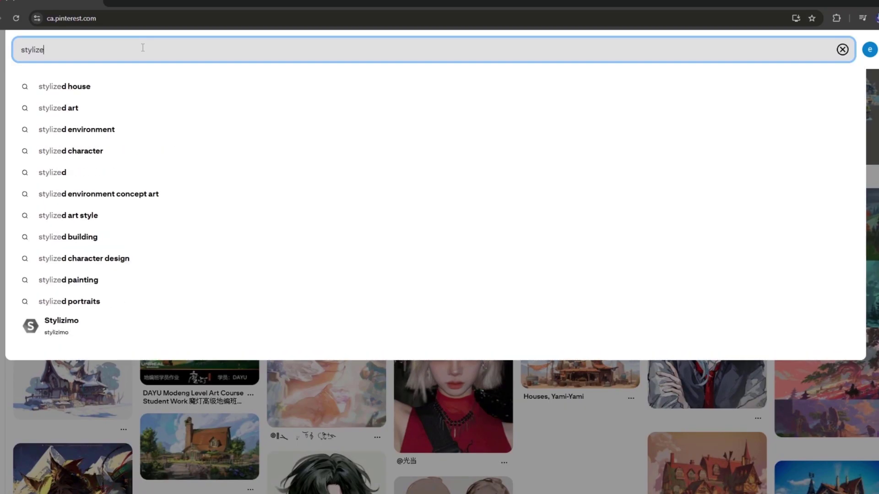
key(Return)
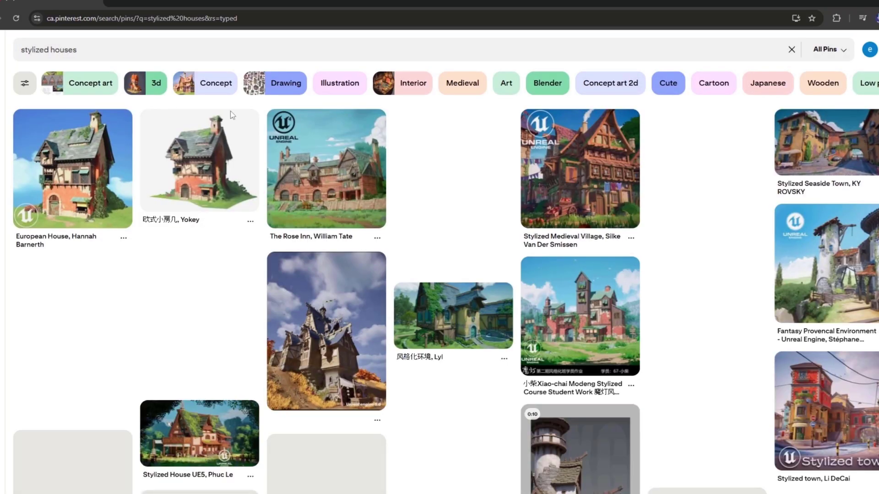
Step: View the red-brick cottage pin, then return and scroll further through the results
click(201, 161)
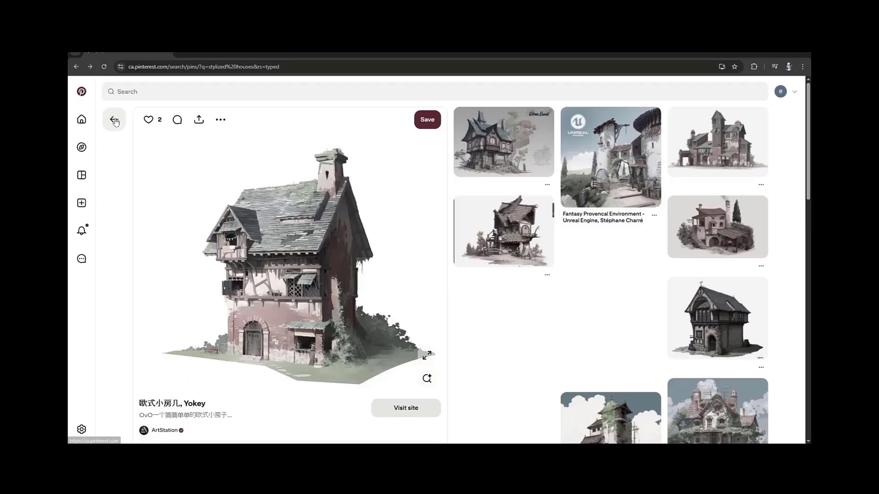
click(39, 58)
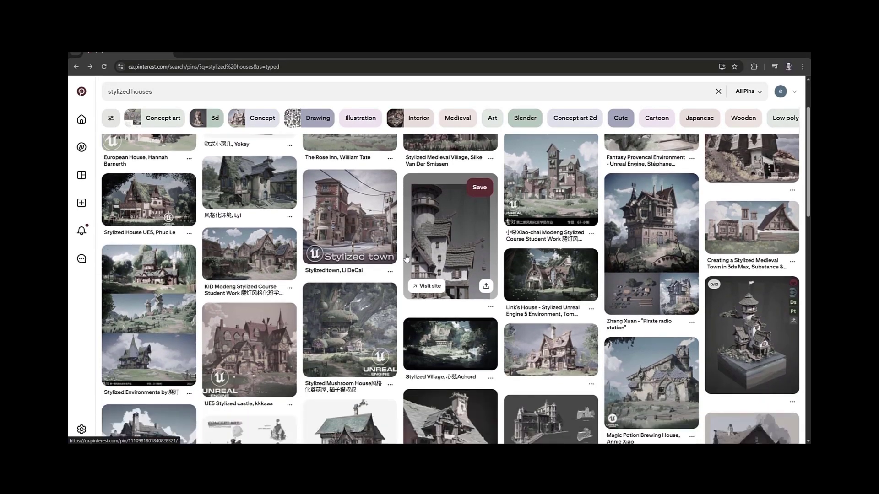
scroll(406, 258, down, 6)
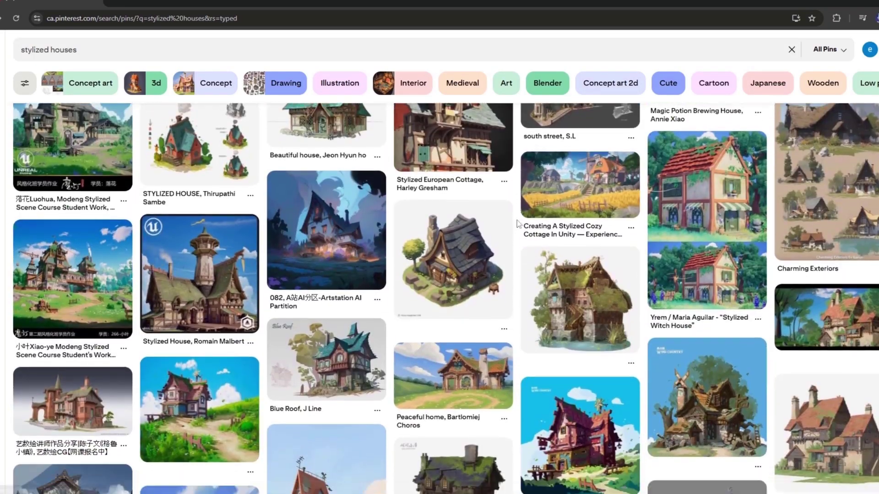
scroll(517, 223, down, 2)
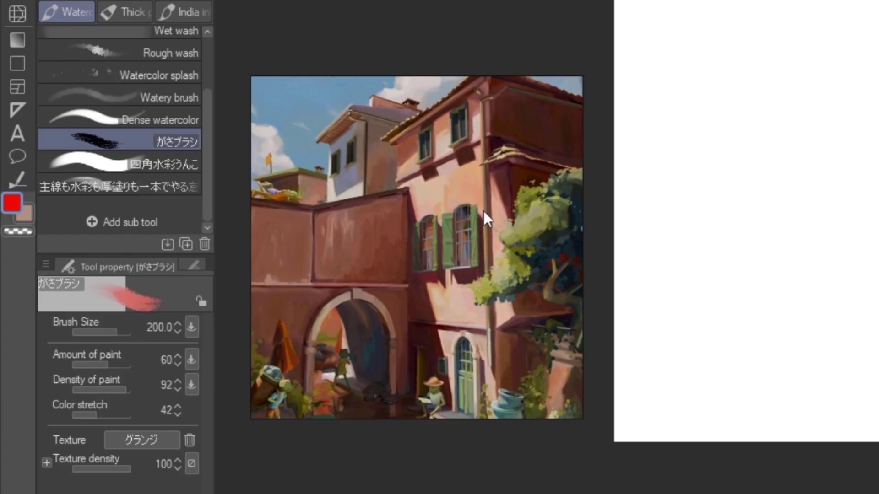
Step: Pan the reference sub-view to the whole clock-tower building and move it further left
scroll(484, 211, up, 5)
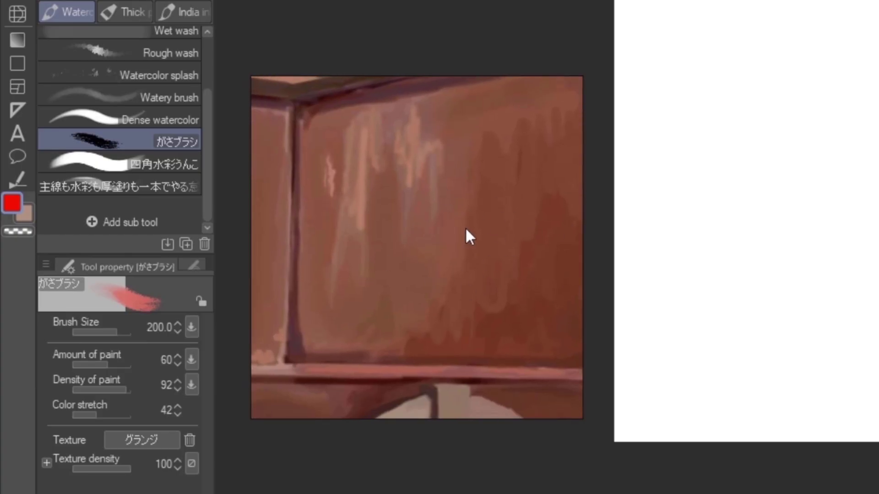
scroll(463, 219, down, 5)
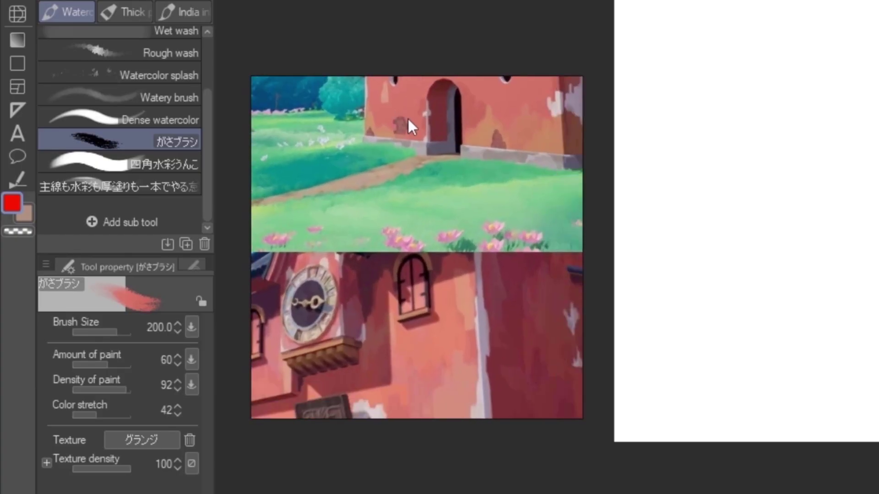
drag(407, 118, 357, 271)
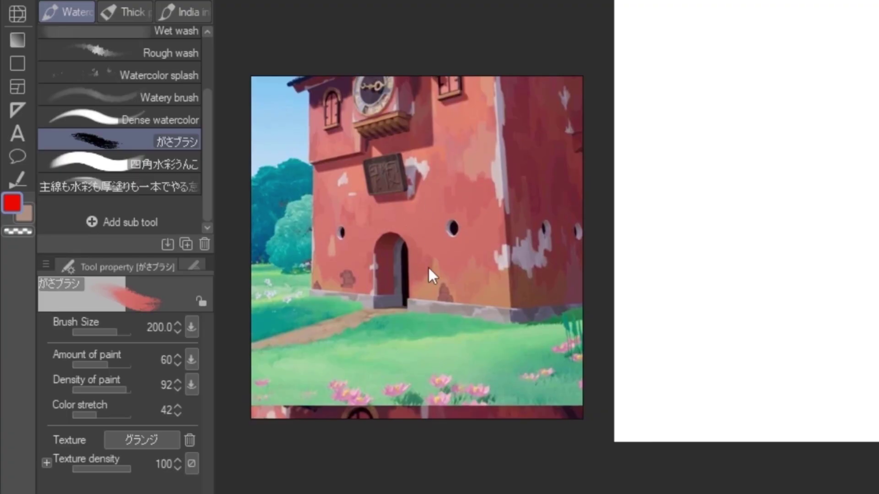
drag(441, 90, 389, 94)
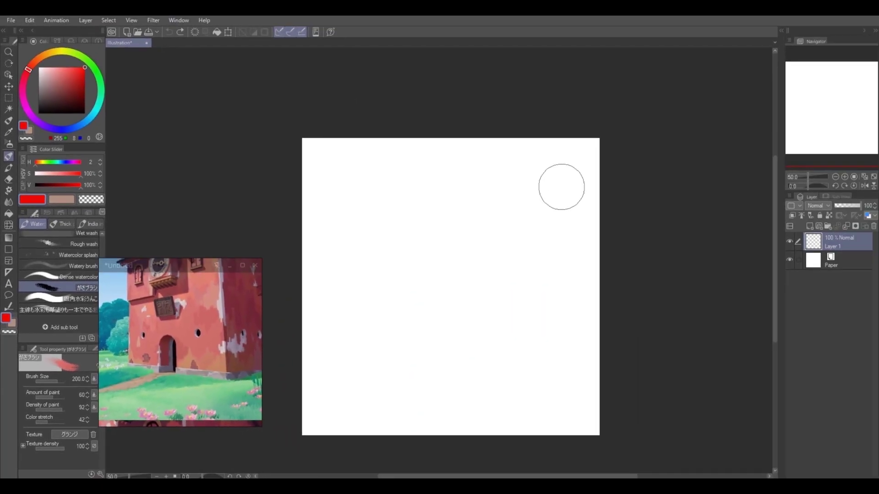
scroll(229, 318, down, 3)
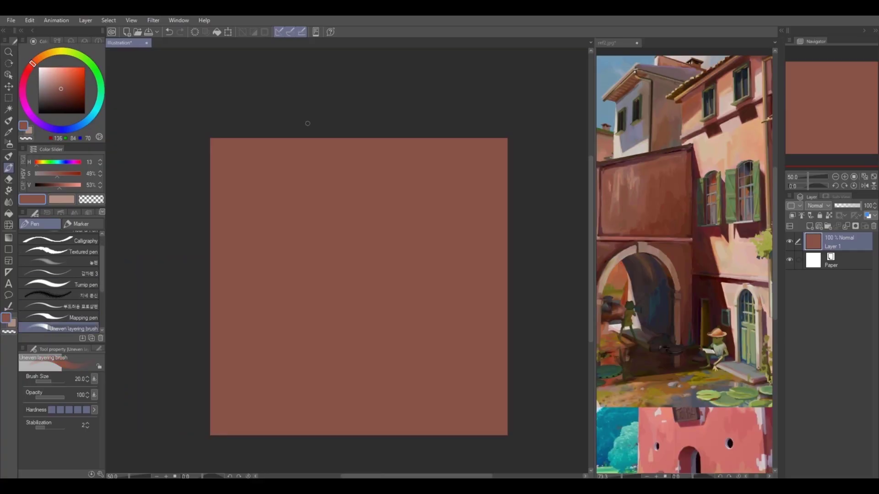
Step: Paint vertical watercolour wash strokes, adding lighter wall tones sampled from the reference
key(b)
mouse_move(430, 142)
mouse_down()
mouse_move(441, 167)
mouse_move(363, 332)
mouse_up()
scroll(363, 332, down, 2)
click(678, 178)
drag(389, 171, 382, 371)
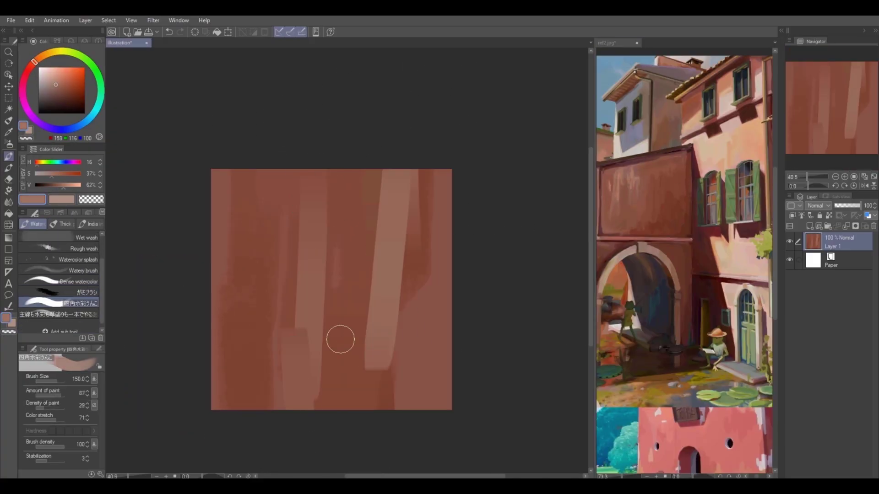
drag(337, 338, 332, 409)
Step: Add a large light stroke on the left, then darker wall-colour washes on the right and lower middle
key(bracketright)
key(bracketright)
key(bracketright)
drag(264, 242, 268, 403)
key(bracketleft)
right_click(243, 403)
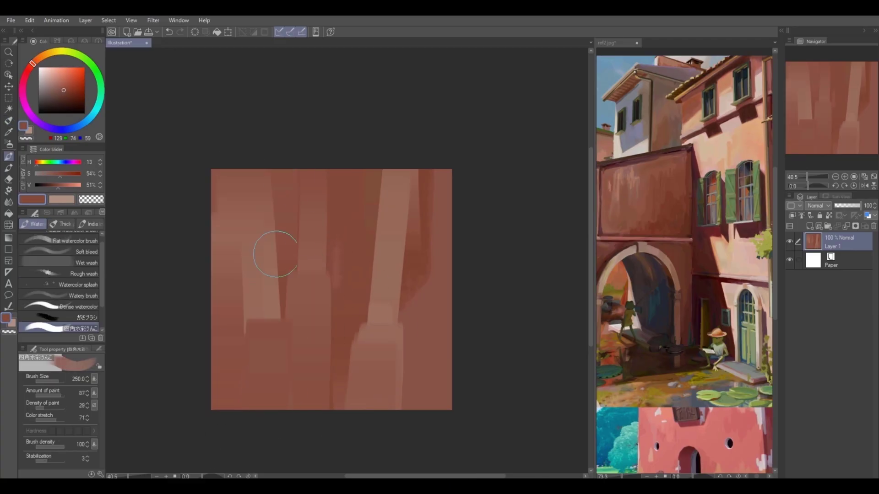
drag(426, 233, 421, 393)
drag(318, 180, 352, 403)
Step: Layer a lighter brown stroke, sample darker brown tones, and bring up Hue/Saturation
key(bracketright)
right_click(352, 218)
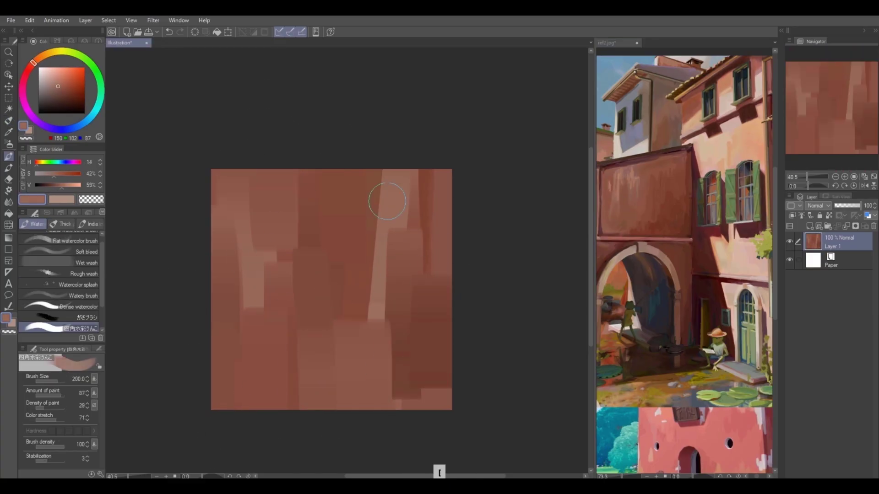
drag(311, 281, 316, 405)
right_click(380, 328)
right_click(231, 343)
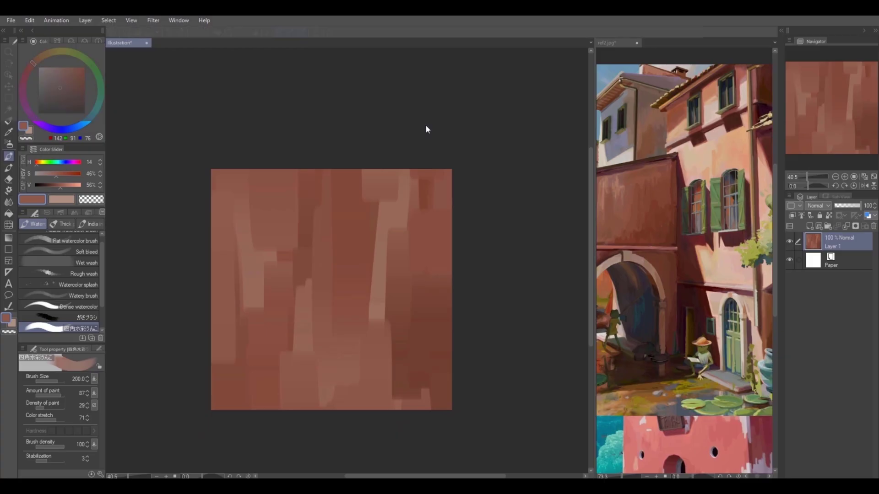
key(ctrl+u)
Step: Desaturate the painting to Saturation -100 and brighten it with Edit > Tonal Correction
drag(91, 163, 14, 165)
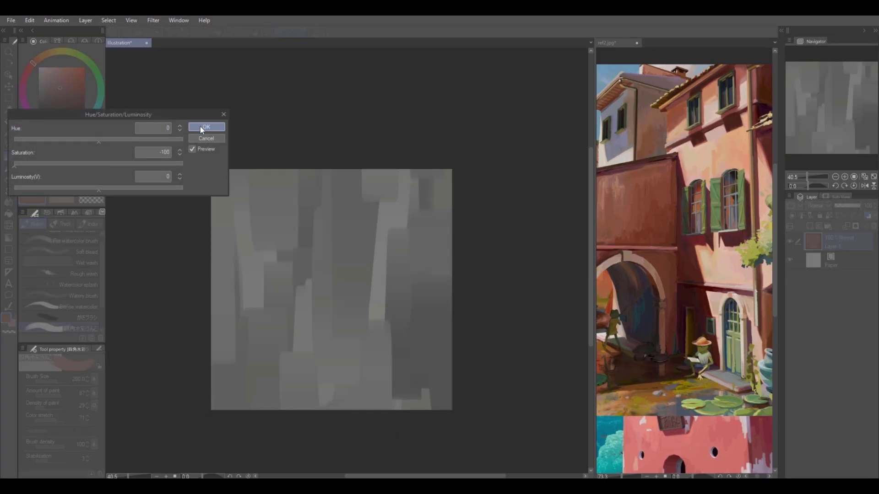
click(206, 127)
click(29, 20)
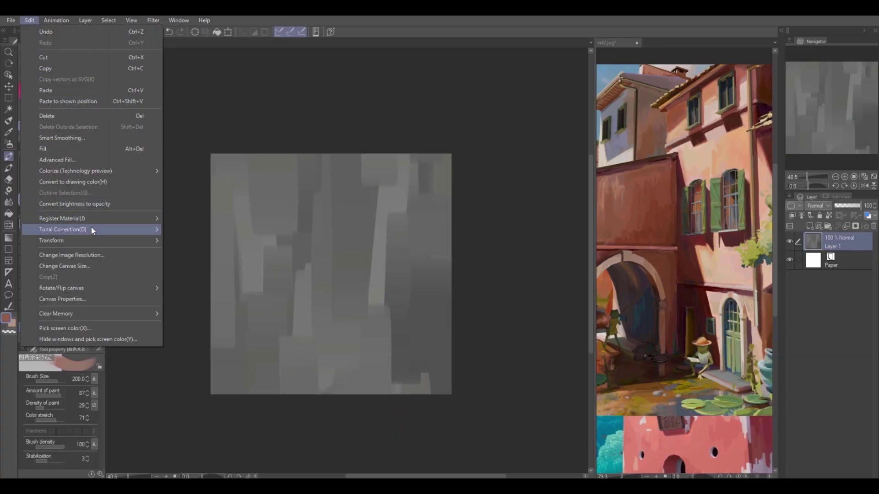
mouse_move(90, 232)
click(171, 229)
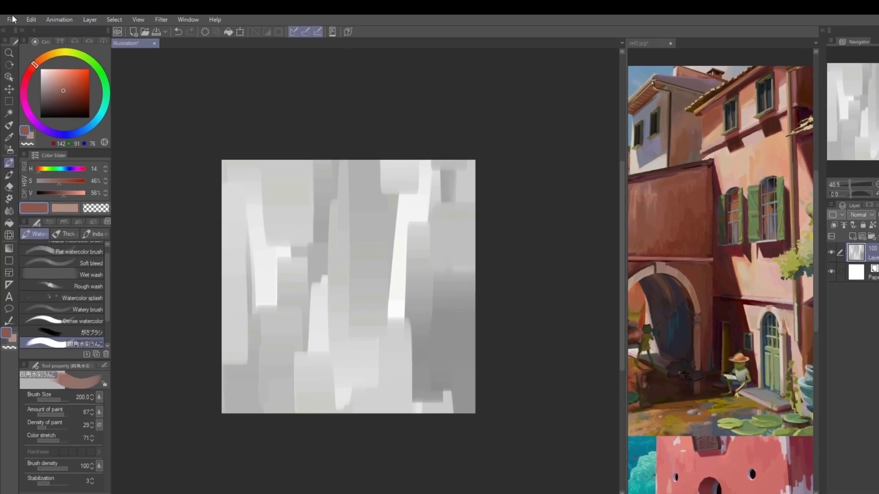
click(11, 20)
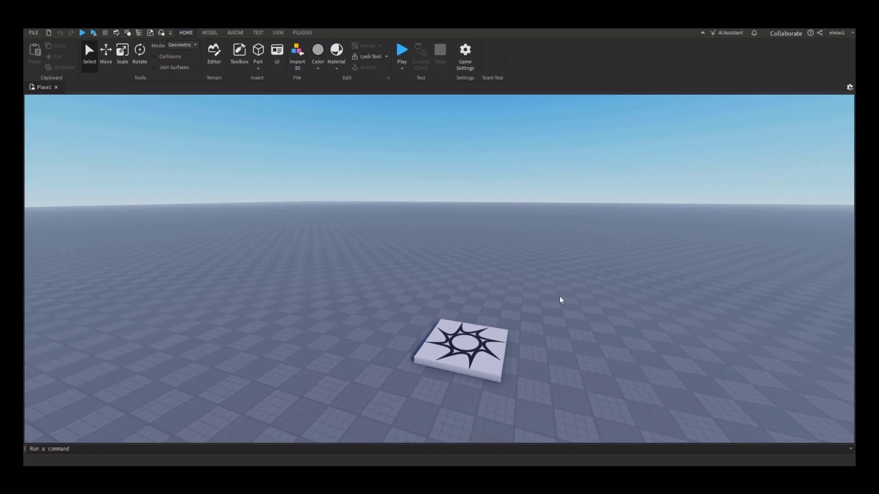
Step: In Material Manager, create a Plastic material variant and import the grey texture as its Color map
scroll(561, 300, up, 3)
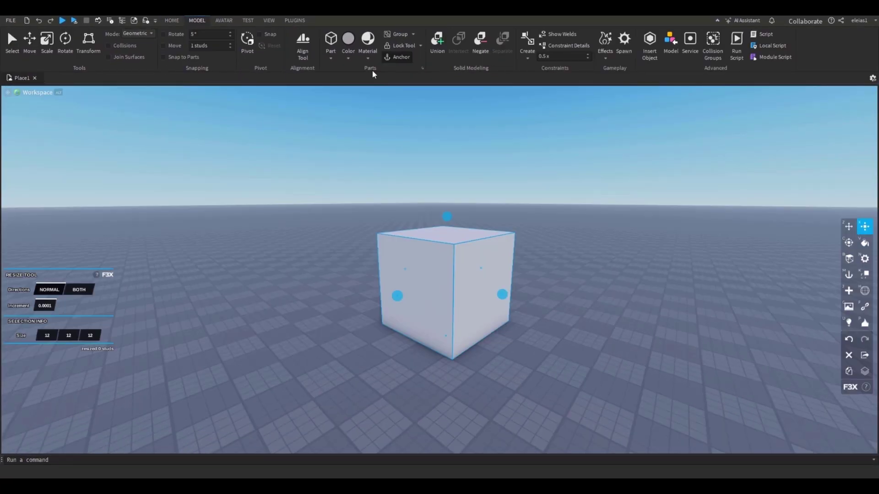
key(d)
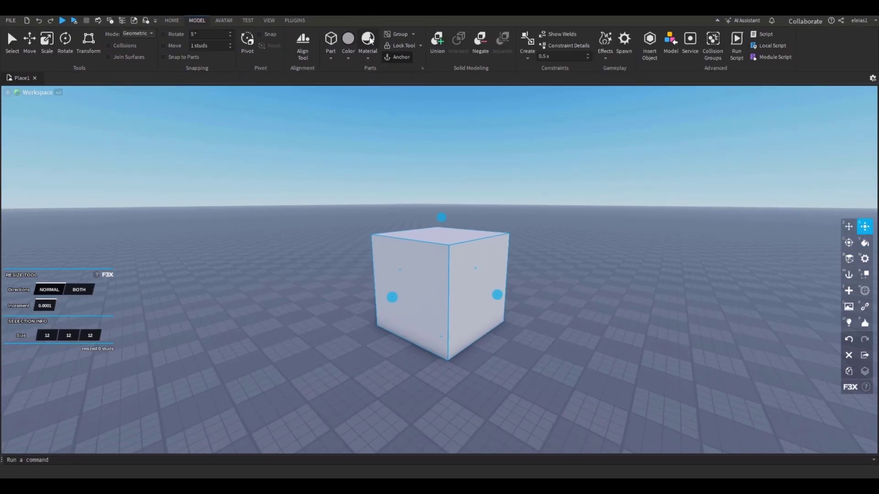
click(375, 46)
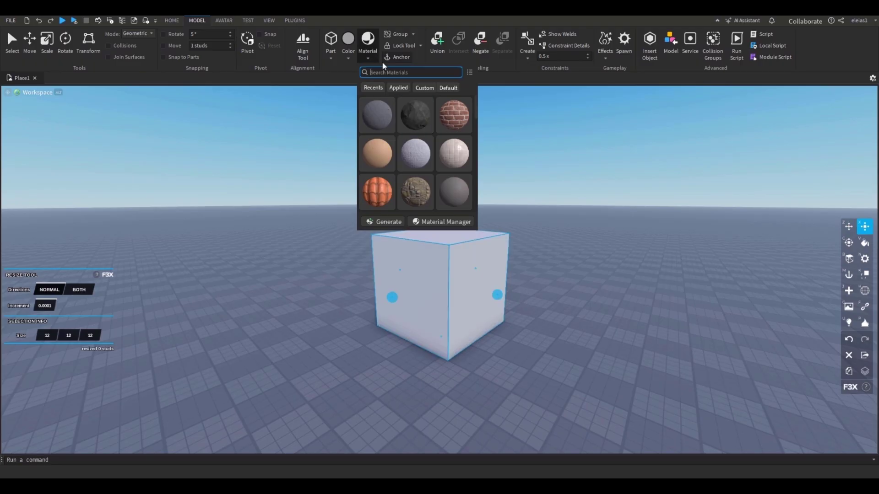
click(442, 222)
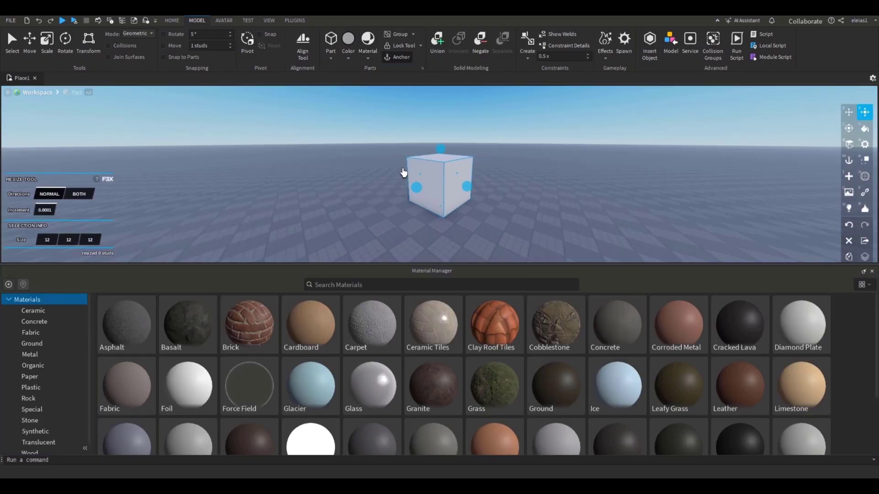
click(9, 288)
scroll(806, 375, down, 2)
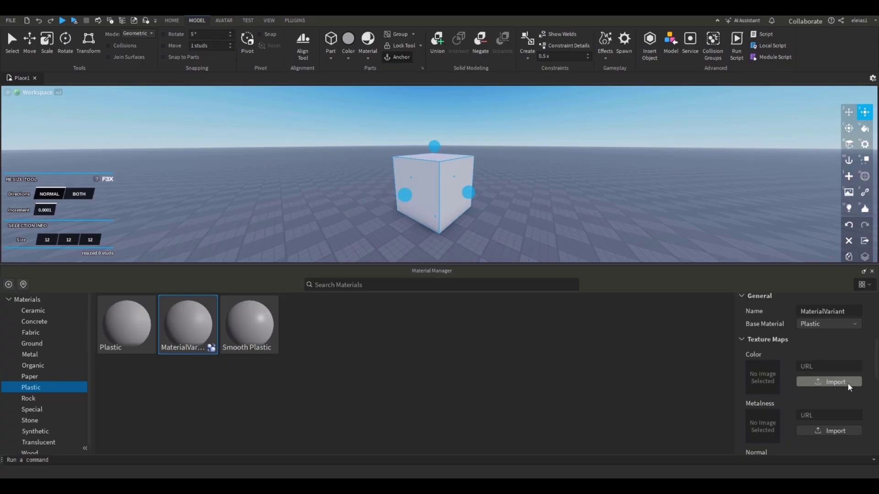
click(847, 382)
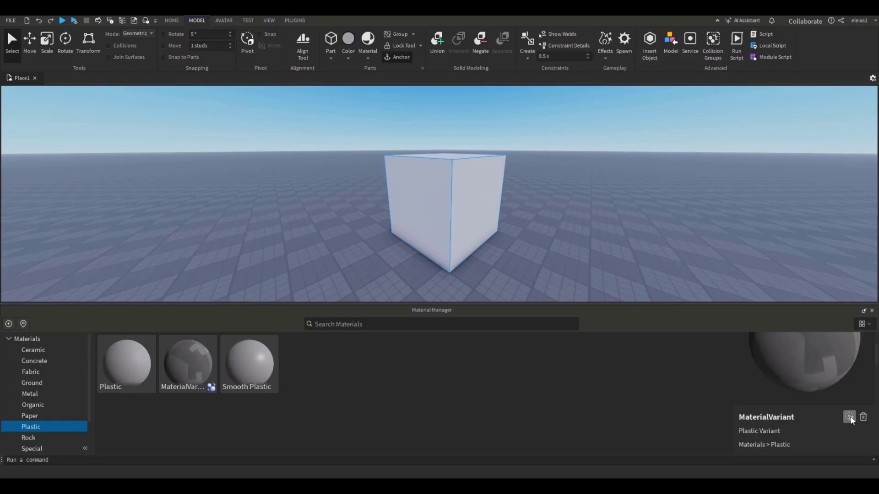
Step: Apply the new material variant to the cube and bring the camera closer to inspect it
click(849, 417)
click(550, 196)
right_drag(551, 195, 536, 198)
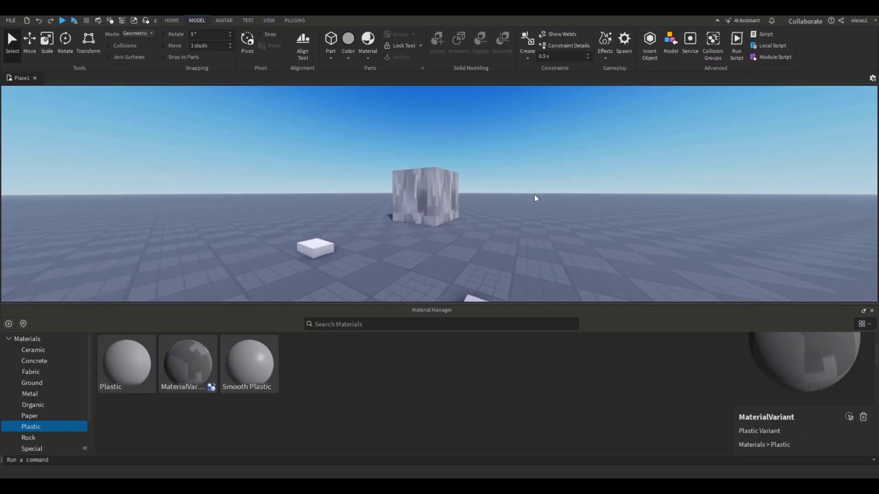
key(w)
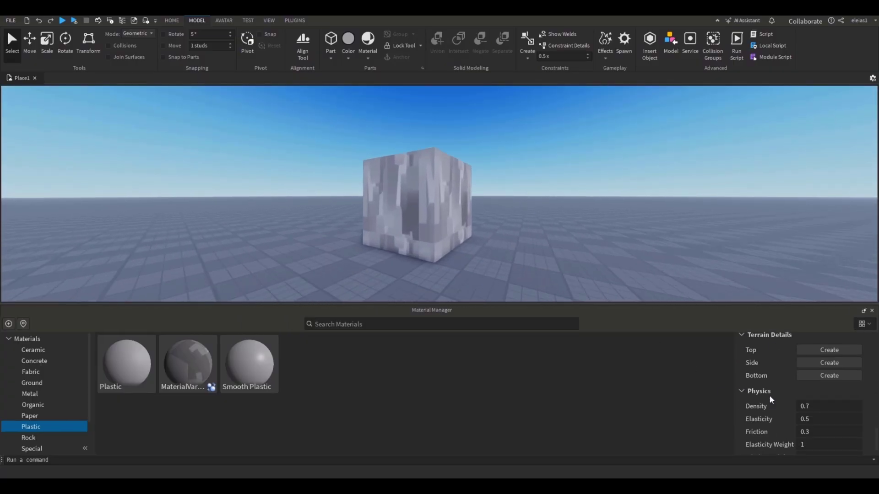
scroll(778, 403, up, 3)
Step: Set the variant's pattern to Organic at 30 studs per tile and enable the F3X building tools plugin
click(797, 394)
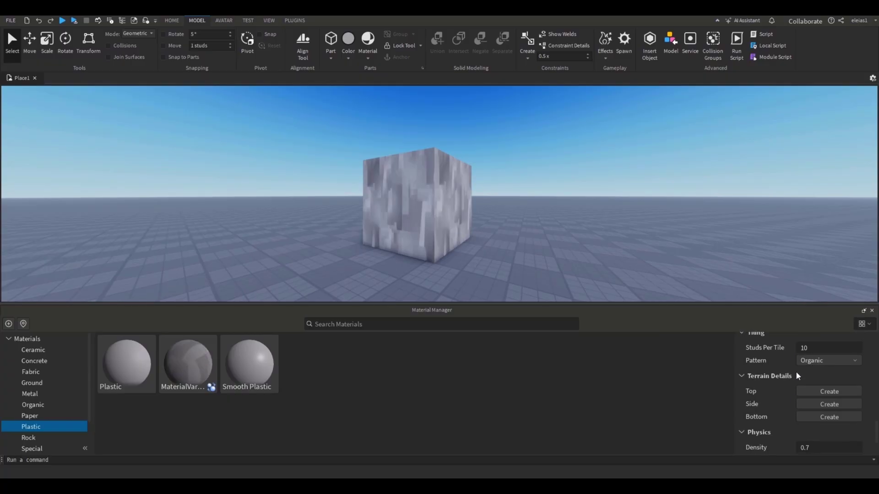
key(s)
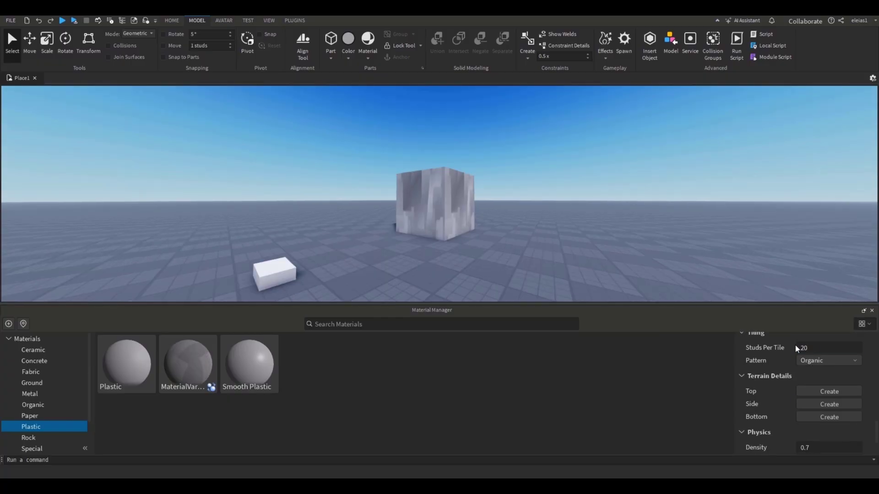
scroll(424, 197, up, 5)
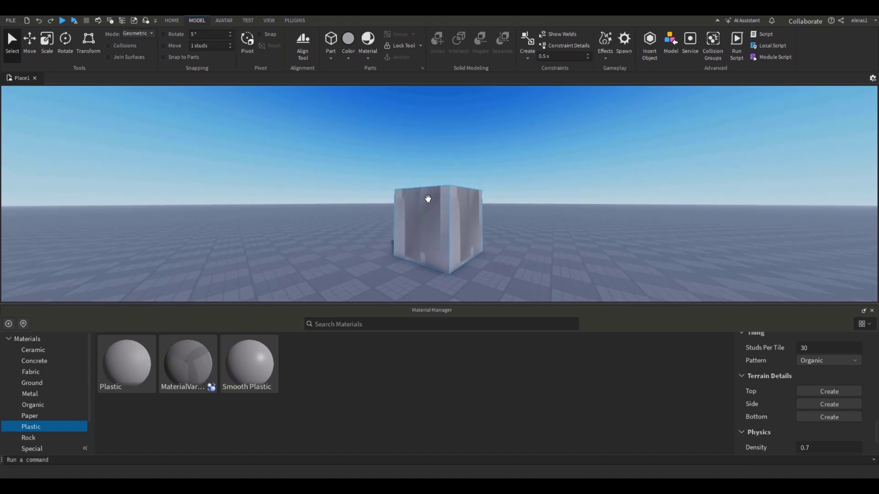
click(294, 20)
click(192, 44)
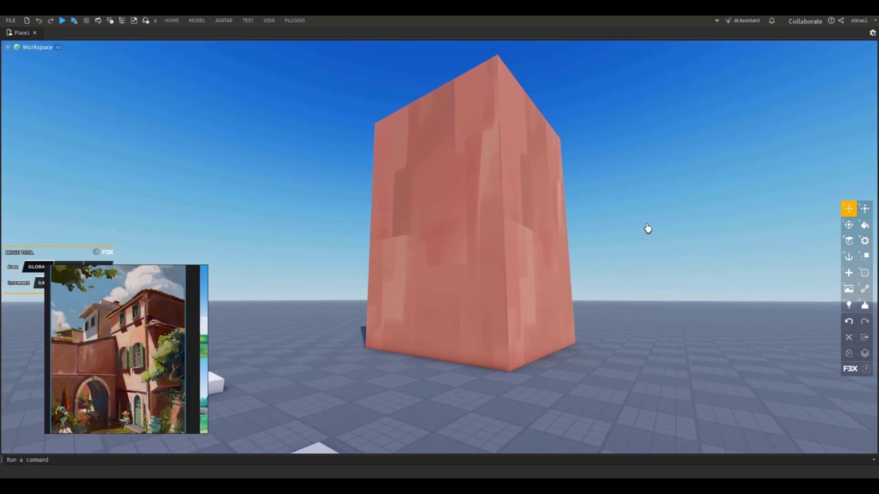
Step: Place a sun in the sky with the Set Sun plugin
click(293, 21)
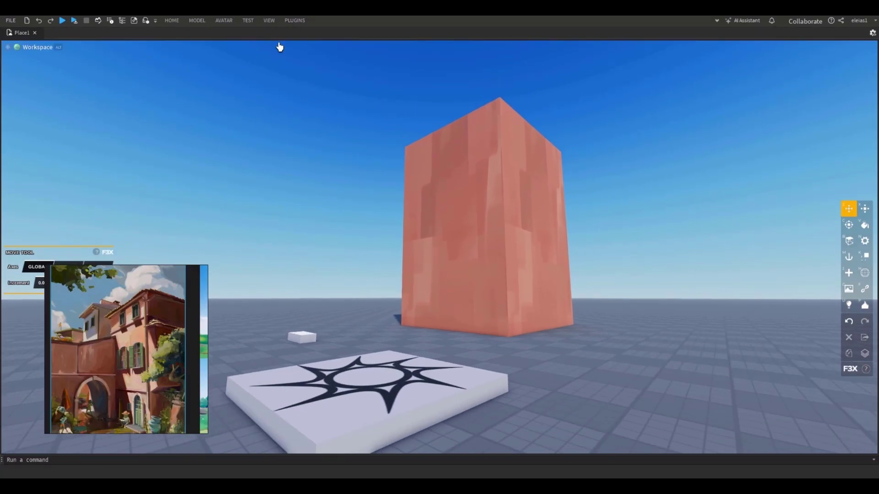
click(294, 20)
click(320, 41)
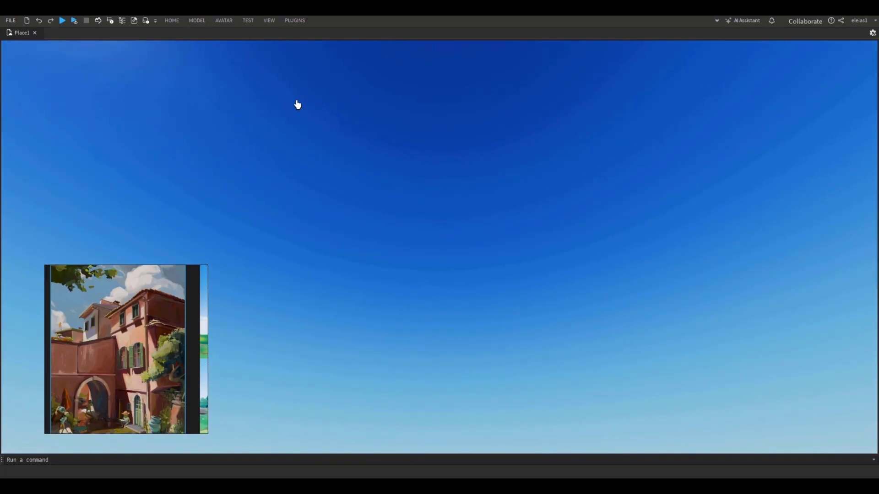
click(381, 108)
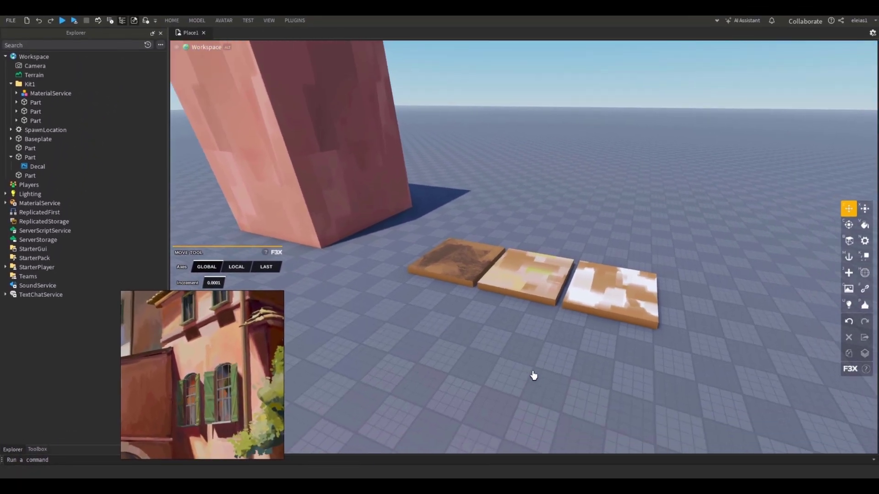
Step: Move the base1 texture from the sample tile onto the tall pink block
scroll(658, 305, up, 5)
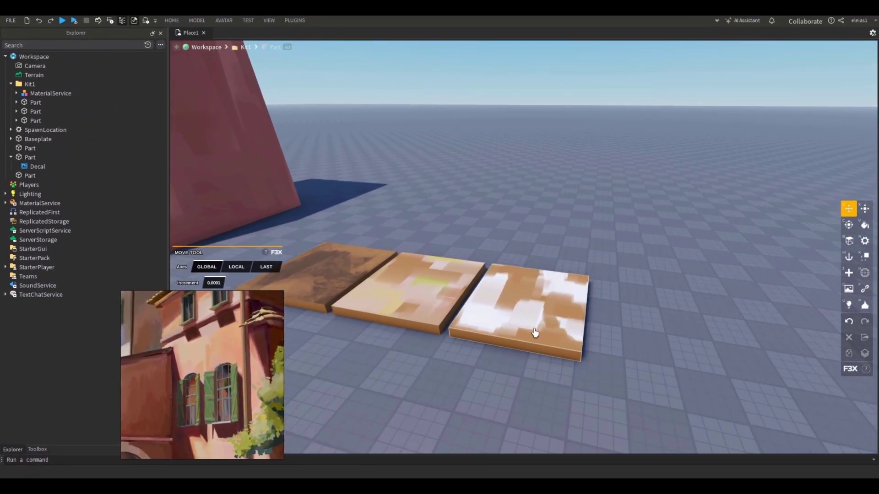
click(608, 255)
click(18, 113)
scroll(480, 280, up, 5)
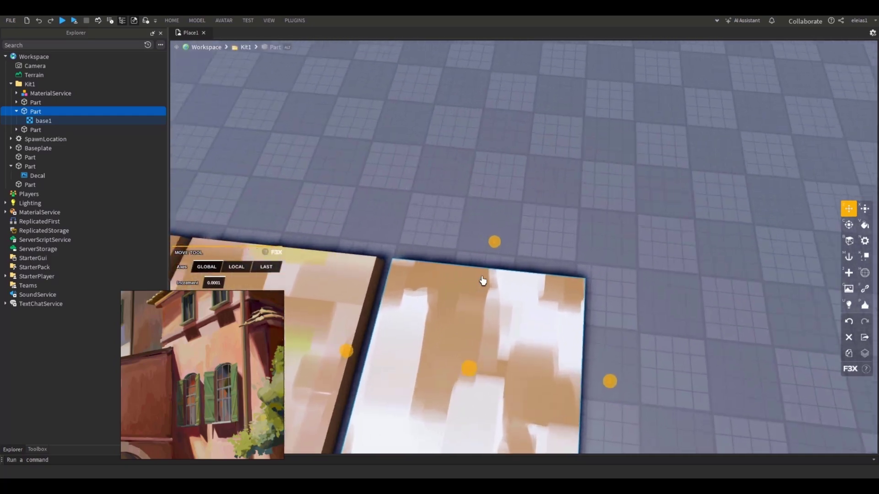
scroll(480, 280, down, 3)
scroll(483, 280, up, 6)
scroll(483, 280, down, 6)
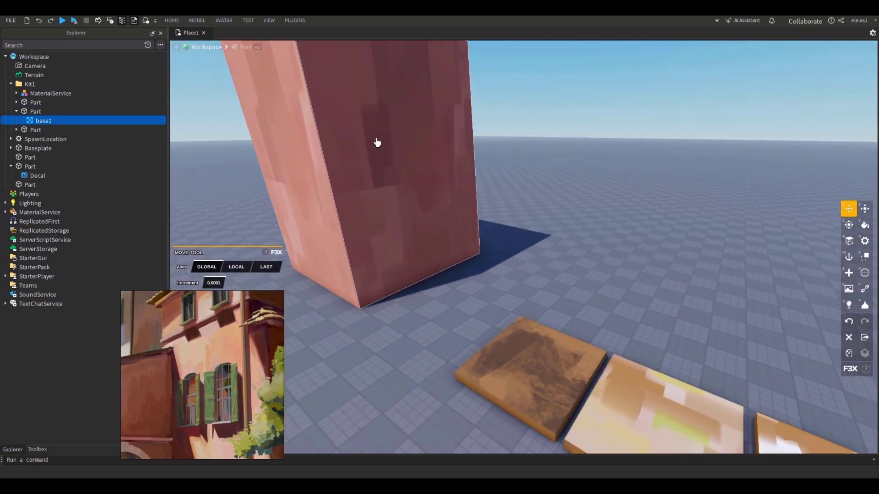
click(420, 172)
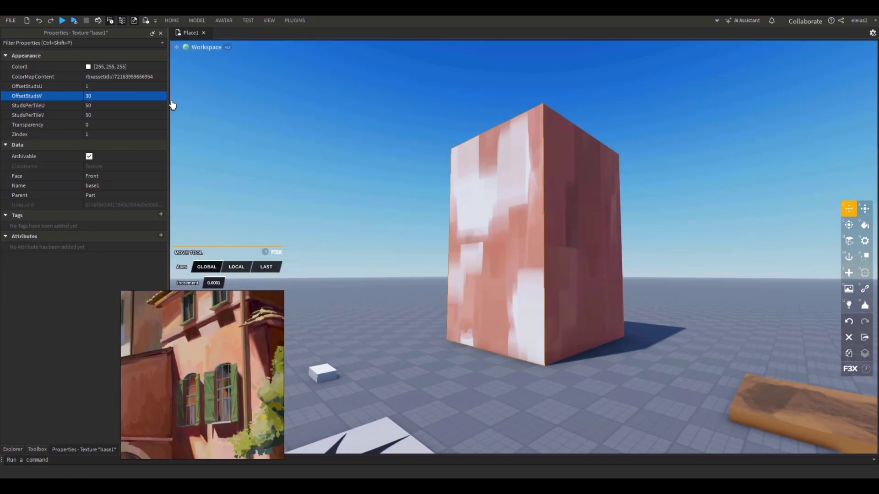
Step: Bring up the base1 texture's Color3 chooser for a cream tint and move it clear of the block
click(88, 66)
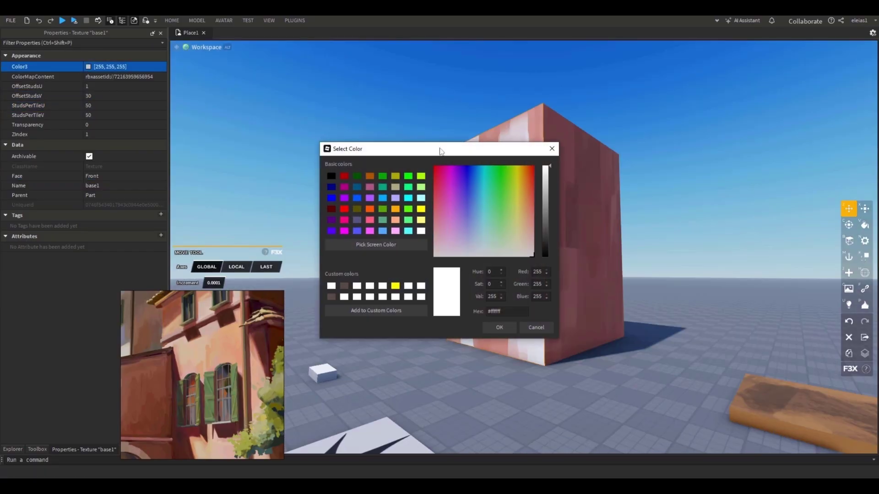
drag(441, 151, 140, 108)
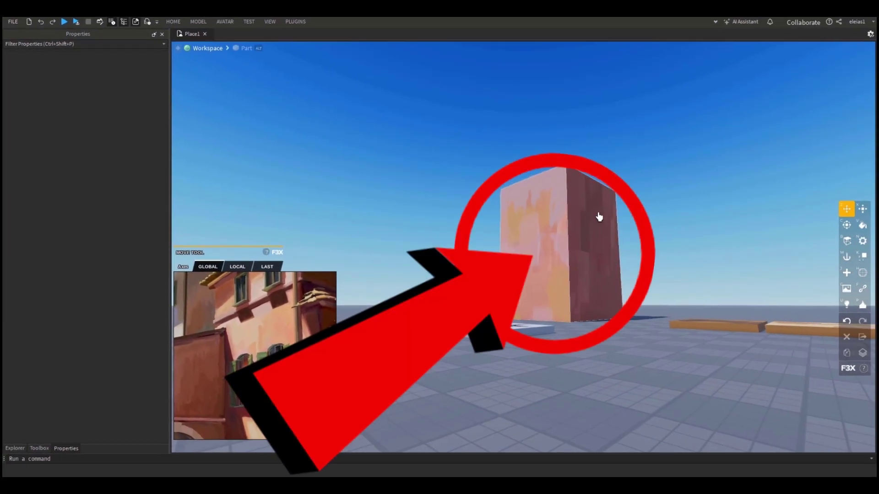
Step: Move the second block against the tall textured tower, then clear the selection
key(w)
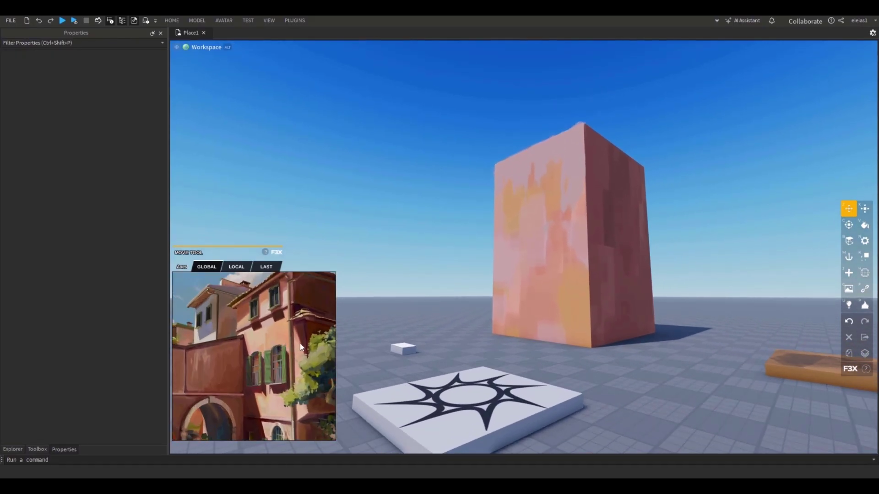
key(d)
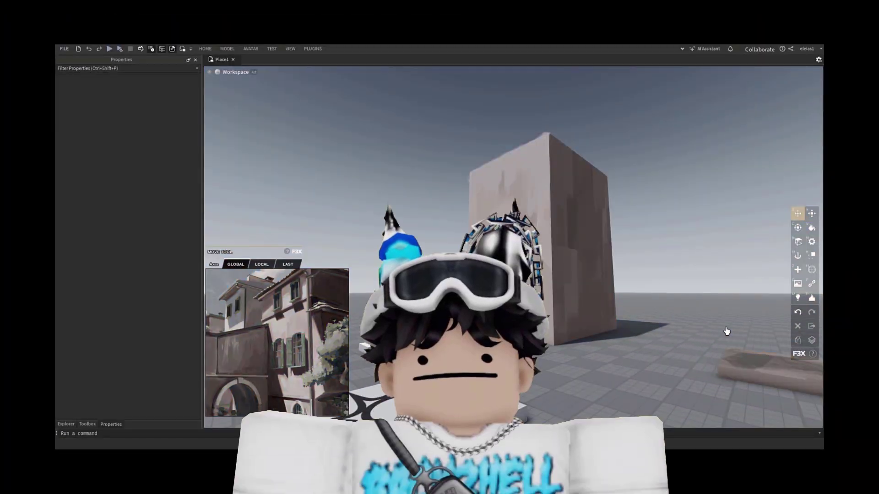
click(586, 346)
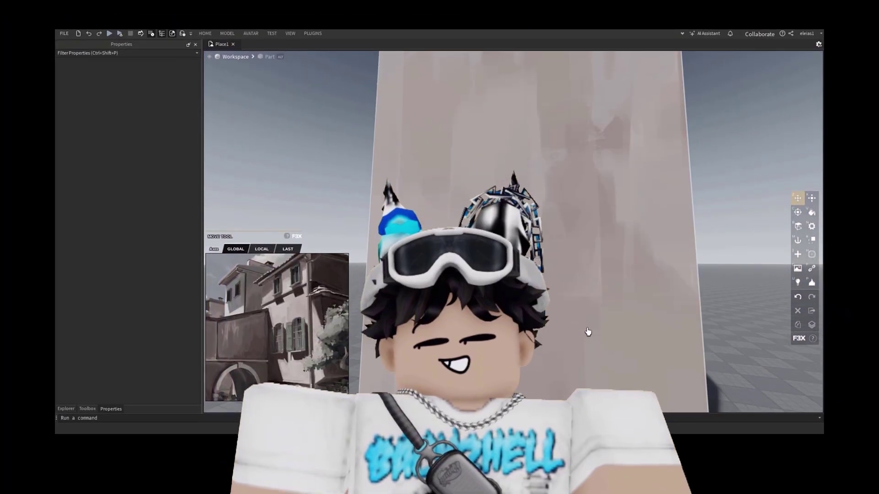
key(f)
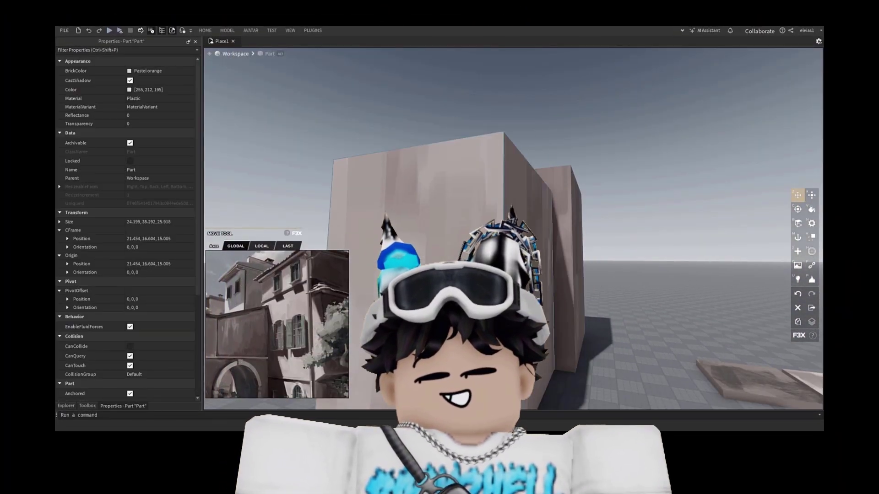
click(638, 325)
scroll(636, 324, down, 2)
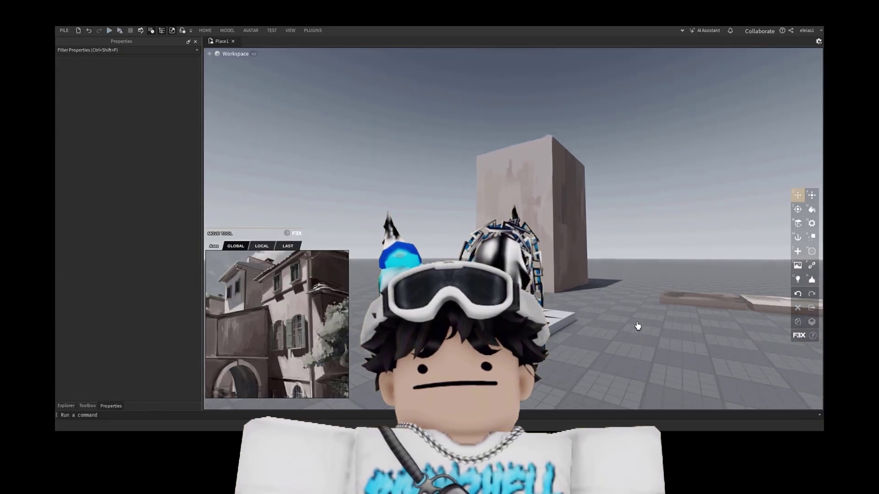
click(607, 250)
click(467, 147)
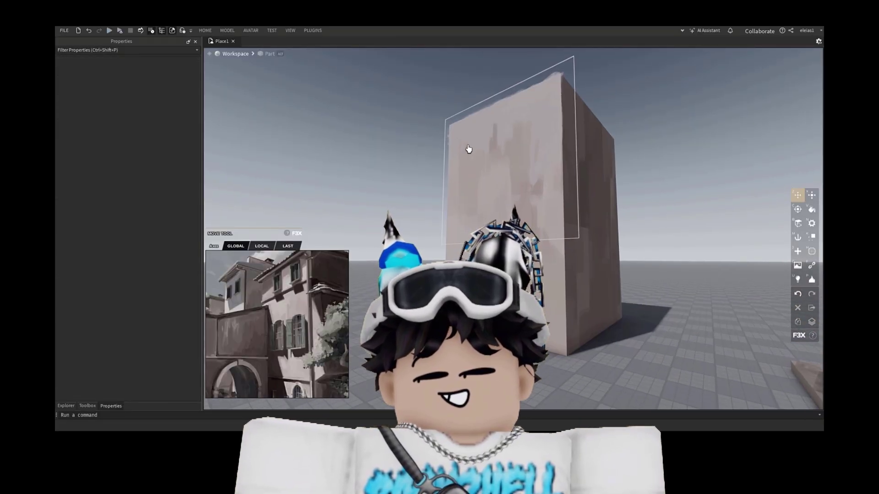
scroll(624, 268, down, 2)
click(624, 269)
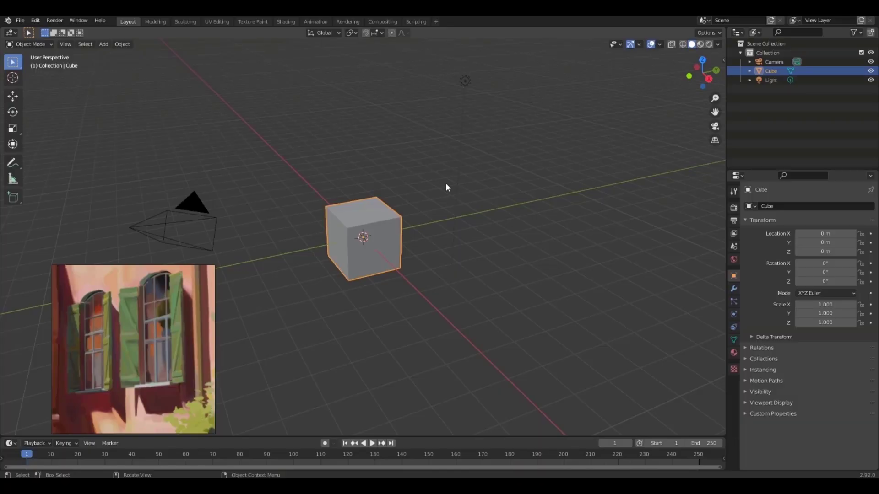
Step: Delete all default objects from the Blender scene
key(a)
key(x)
click(446, 183)
Step: Add a plane and rotate it 90 degrees on X to stand upright
click(104, 44)
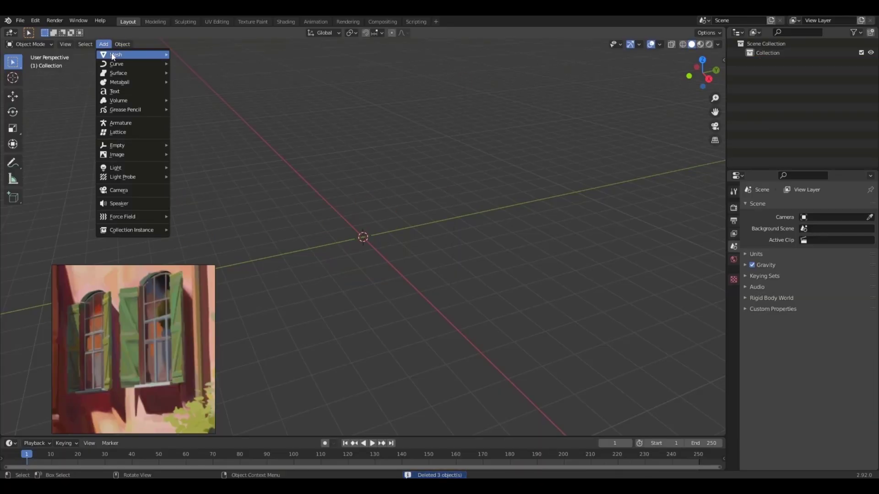
click(177, 55)
key(r)
key(x)
key(9)
key(0)
key(Return)
middle_drag(181, 50, 210, 59)
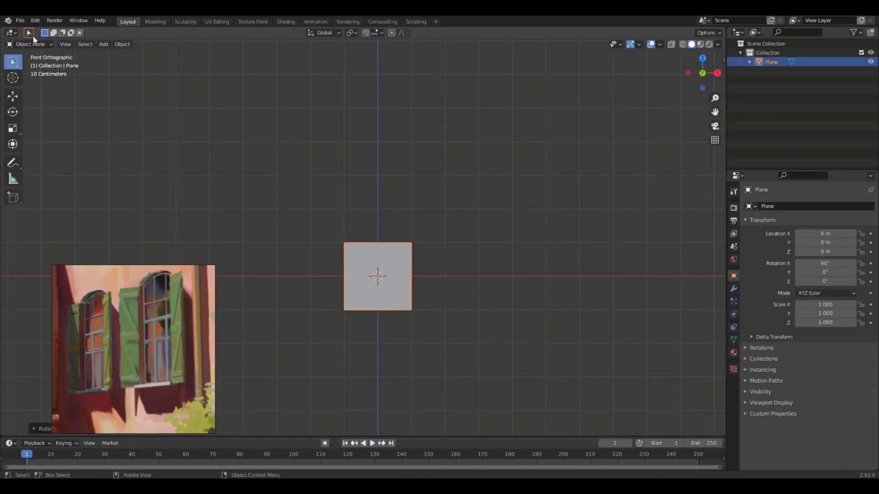
Step: In Edit Mode, extrude the plane's face and scale it inward to form the frame
click(36, 64)
key(e)
key(s)
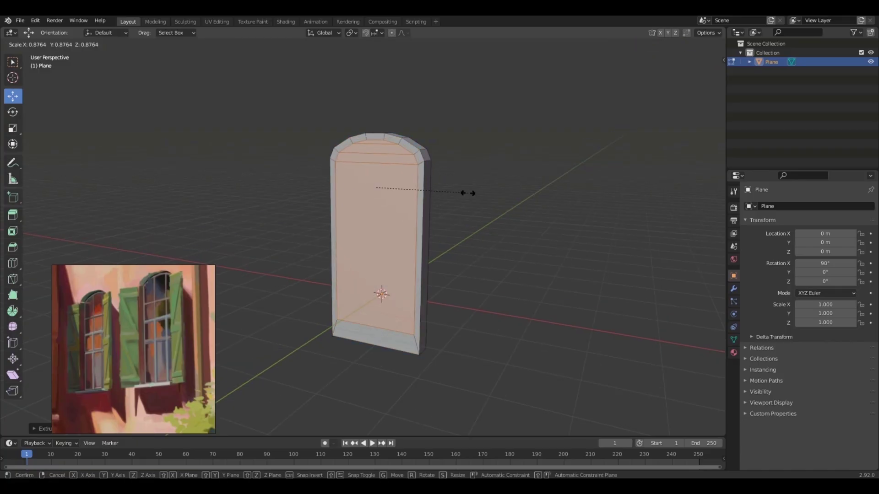
click(452, 182)
Step: From the front view, add loop cuts across the window frame
click(693, 79)
scroll(692, 80, up, 2)
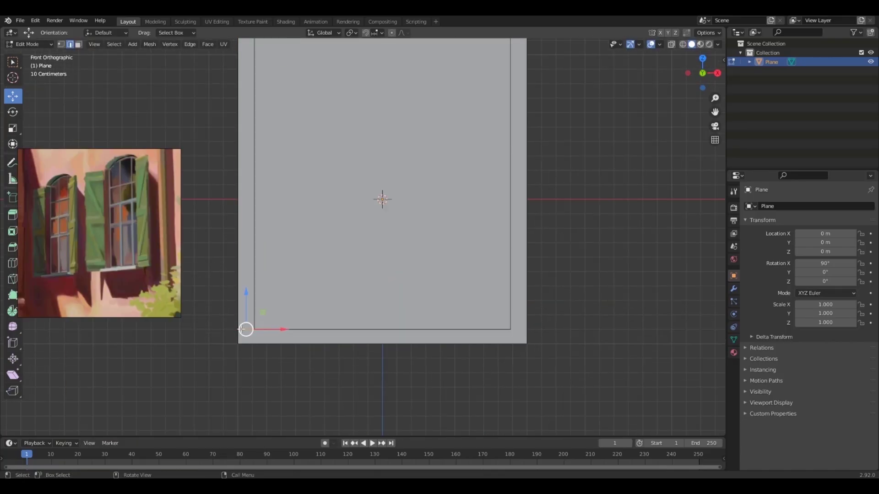
drag(704, 73, 689, 82)
click(689, 81)
key(ctrl+r)
scroll(308, 295, up, 1)
click(307, 294)
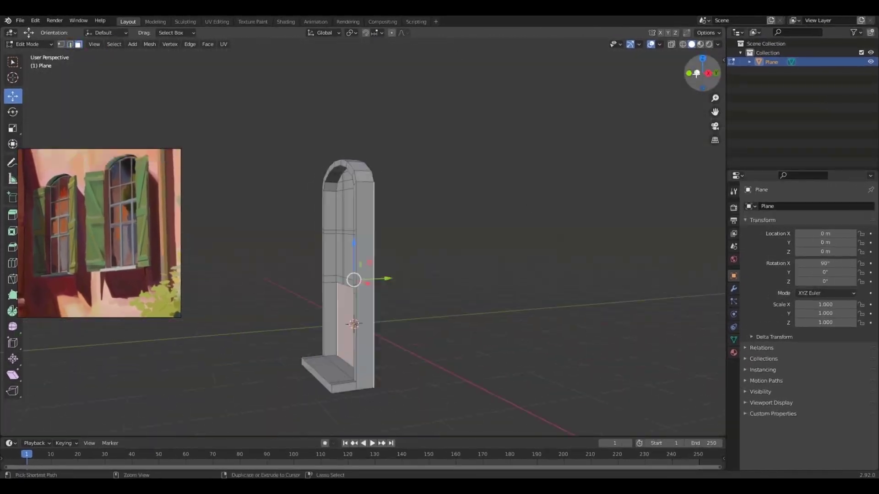
drag(696, 73, 707, 75)
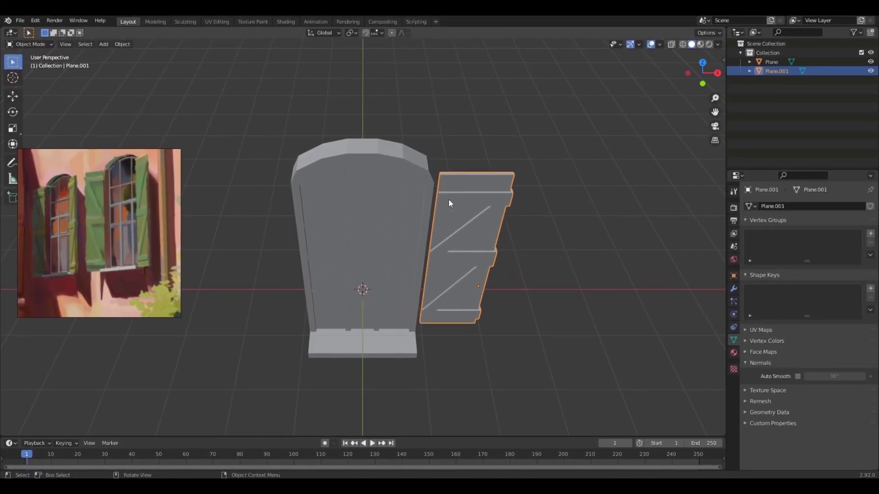
Step: Shade the window frame smooth and unwrap it with Smart UV Project
click(375, 183)
right_click(375, 182)
click(376, 182)
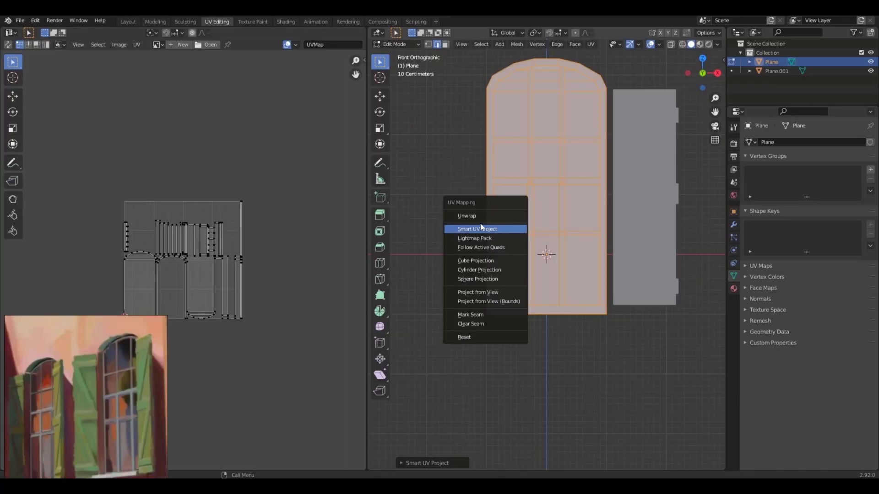
click(481, 229)
click(472, 300)
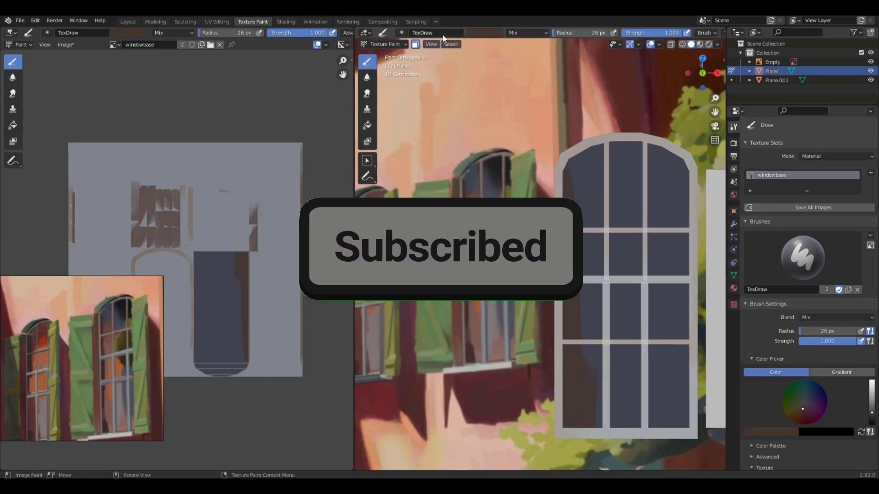
Step: Paint the shutter's window panes with the sampled light sill colour in Texture Paint
drag(588, 389, 623, 399)
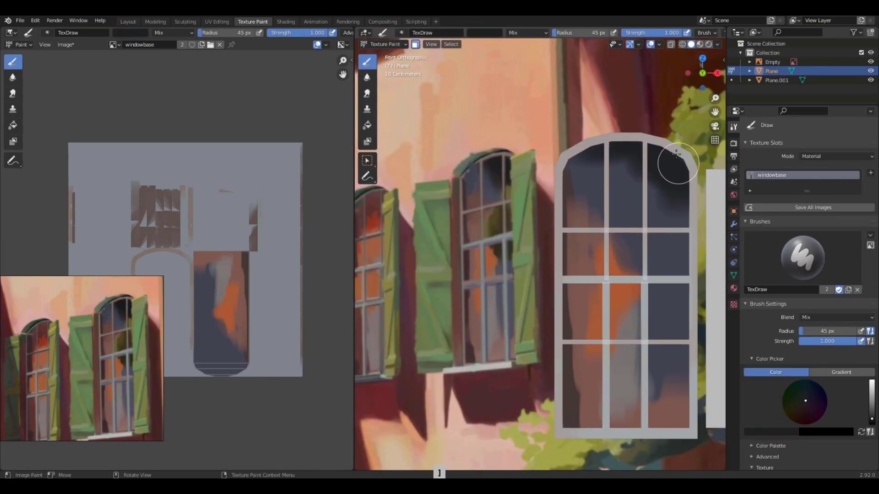
right_click(508, 137)
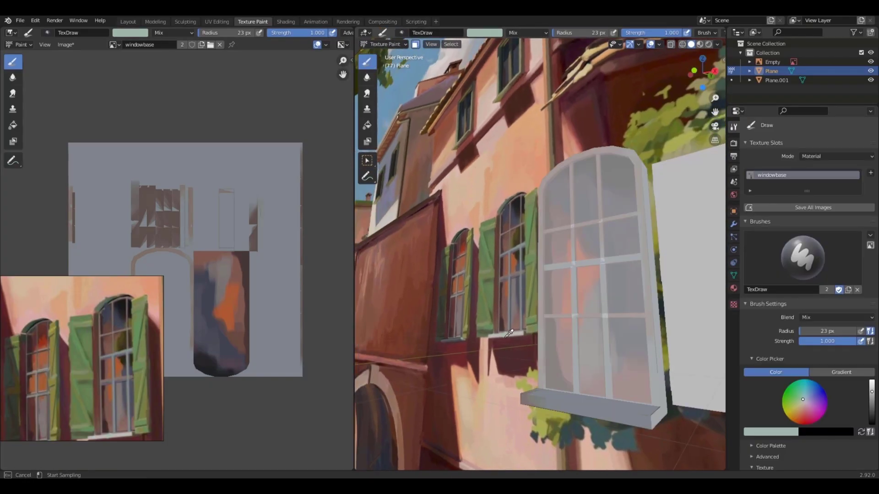
click(508, 334)
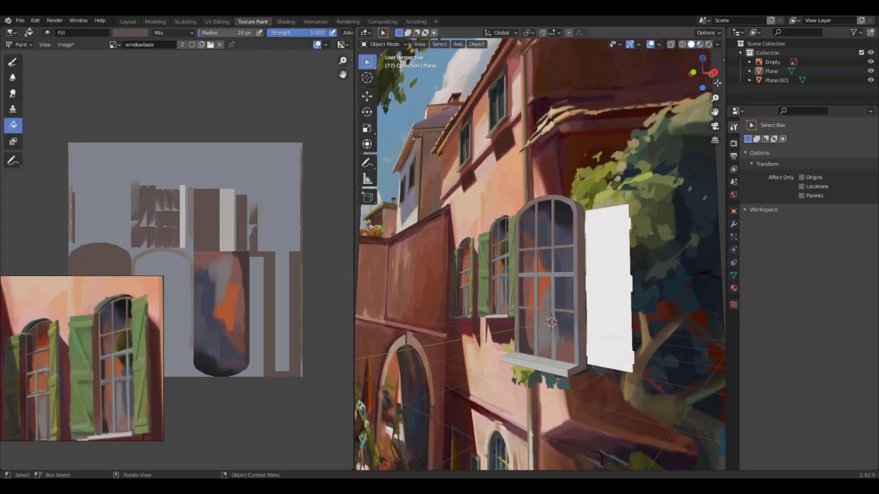
drag(717, 83, 698, 94)
click(646, 130)
key(Delete)
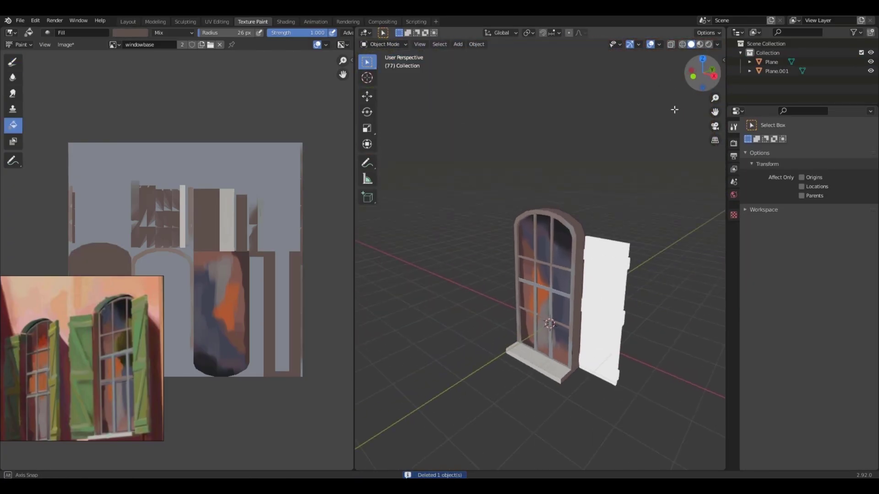
middle_drag(674, 110, 661, 90)
key(ctrl+z)
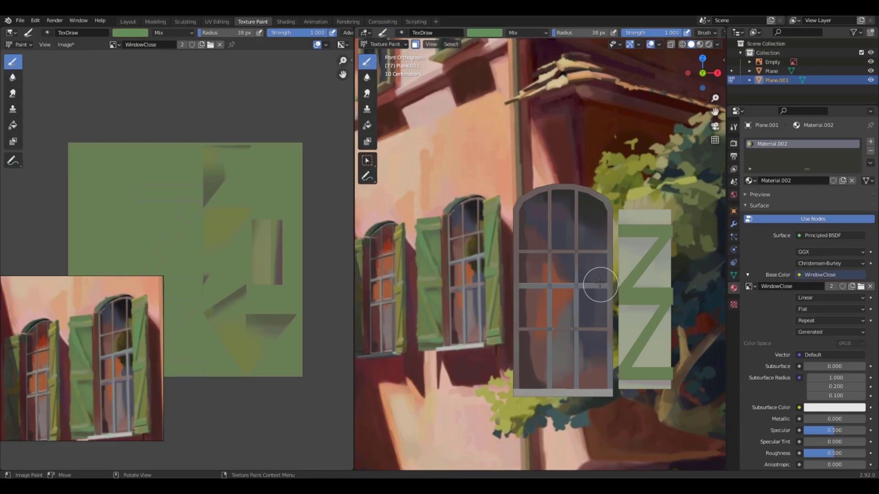
Step: Pick the shutter paint colour and mirror a duplicate shutter to the window's other side
right_click(520, 112)
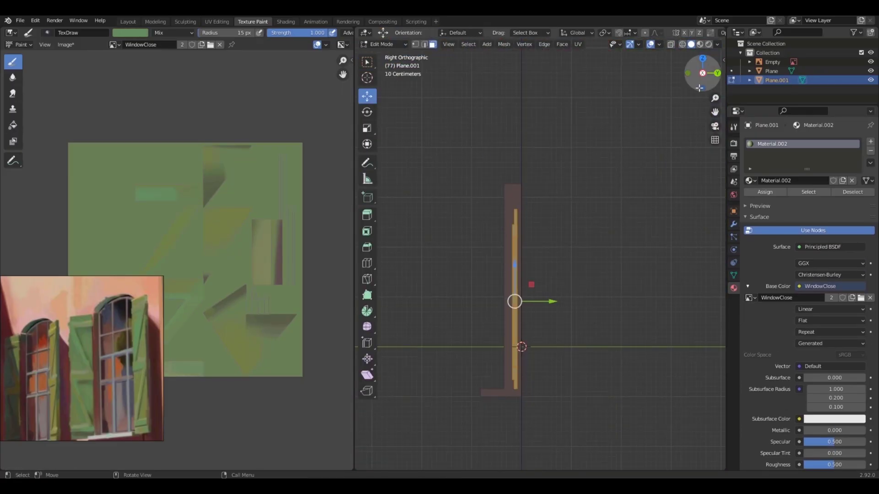
middle_drag(631, 229, 712, 129)
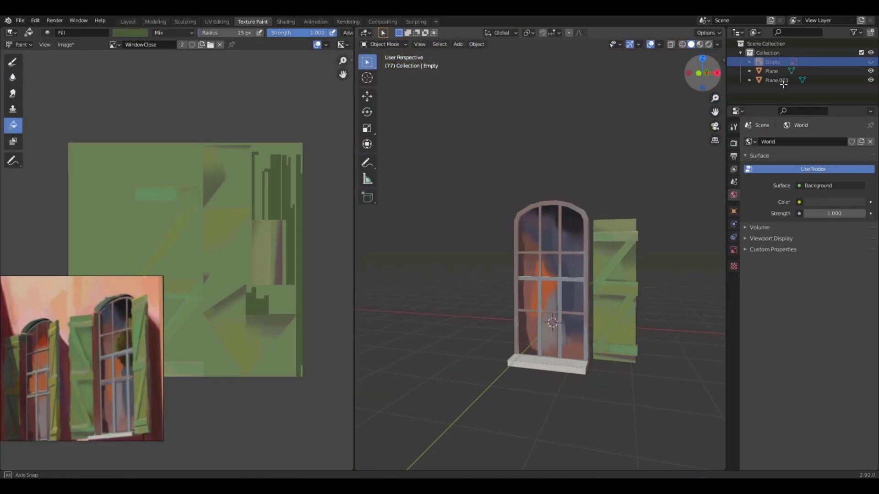
click(613, 274)
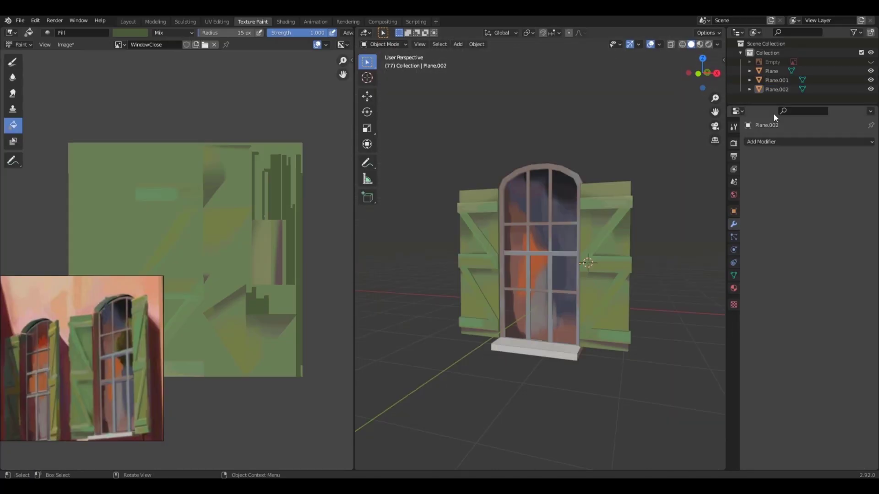
drag(707, 73, 716, 77)
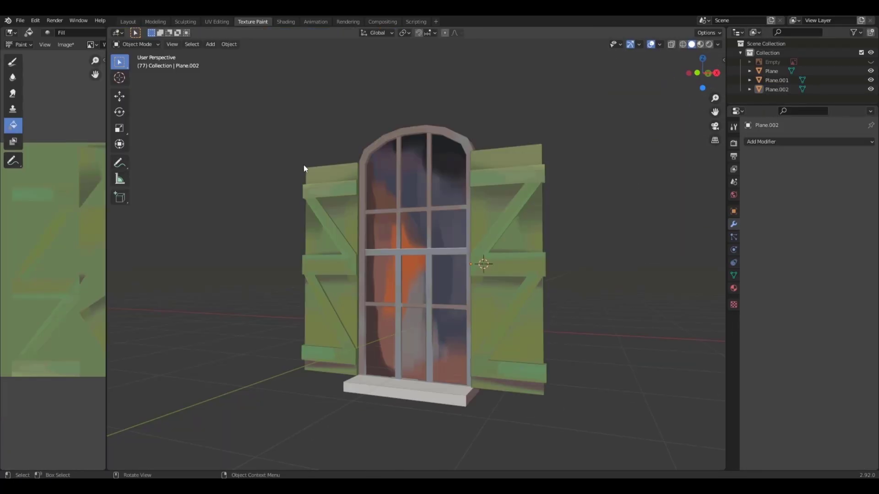
Step: Export the window-and-shutters model from the File menu in a chosen export format
click(20, 20)
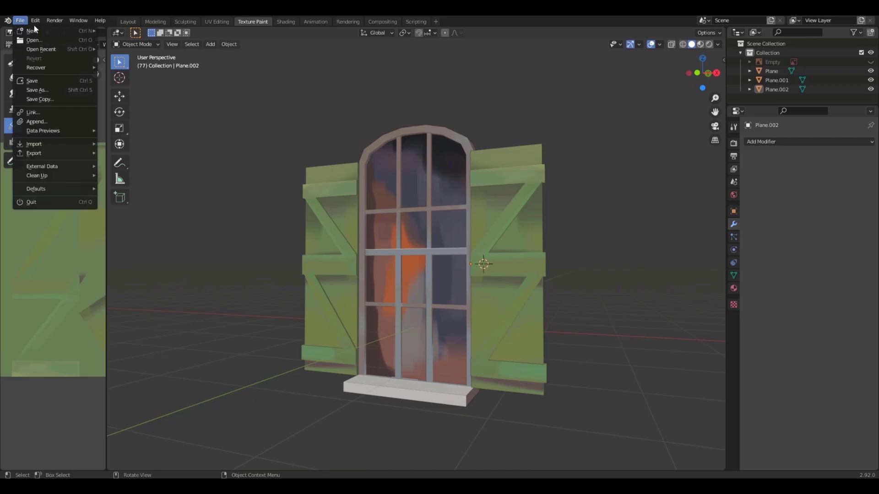
click(66, 44)
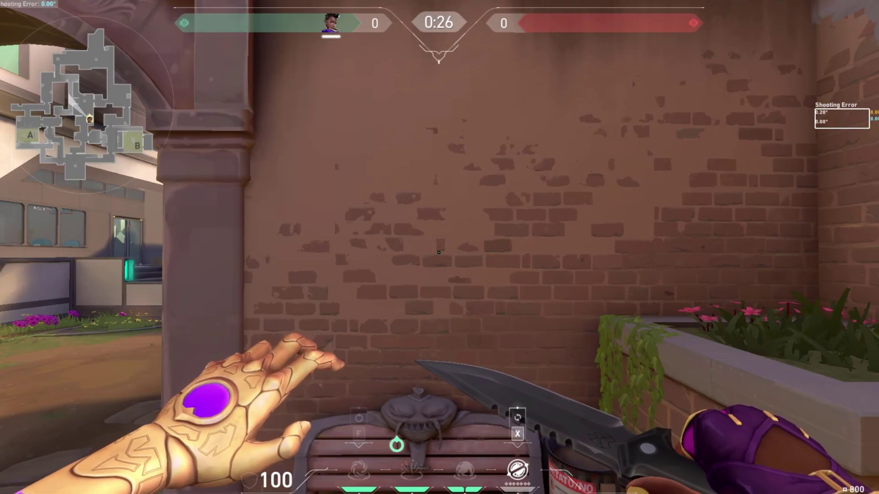
Step: Snip the brick wall area of the game screen and copy the capture
drag(290, 249, 330, 271)
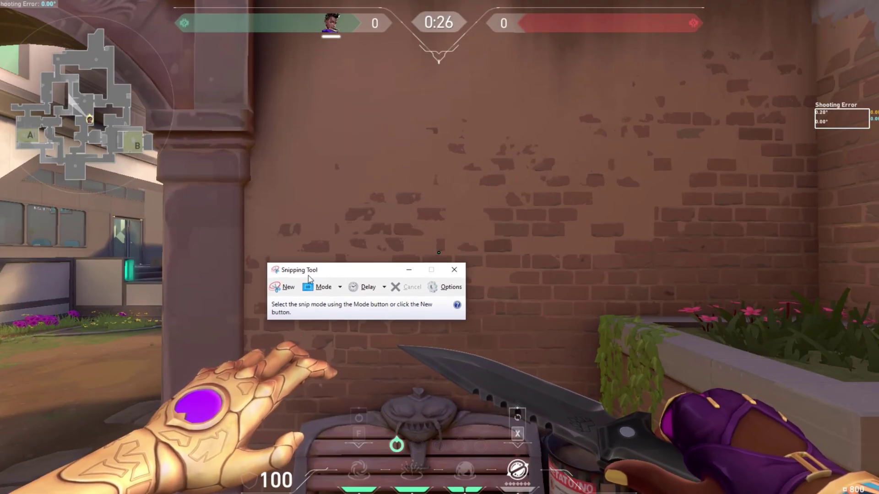
click(288, 288)
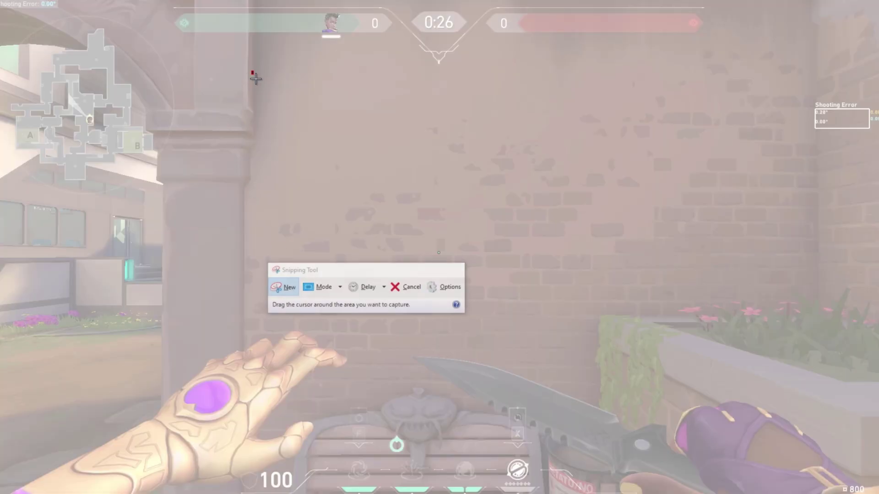
drag(252, 72, 632, 417)
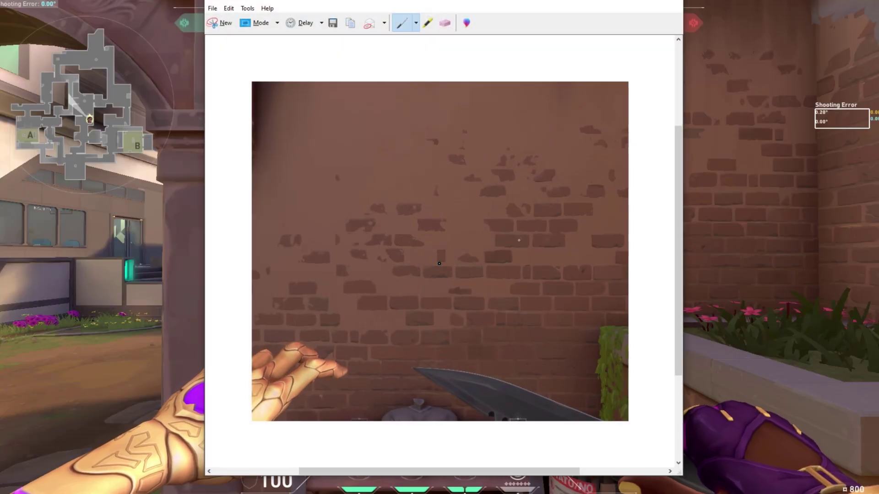
right_click(518, 240)
click(531, 268)
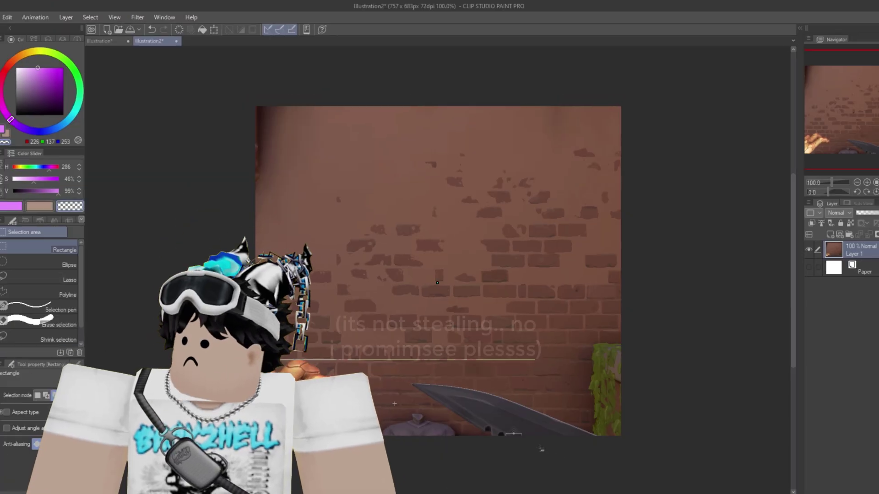
Step: Clear the bottom strip and the plain wall background around the bricks to transparency
key(m)
drag(248, 359, 677, 473)
key(Delete)
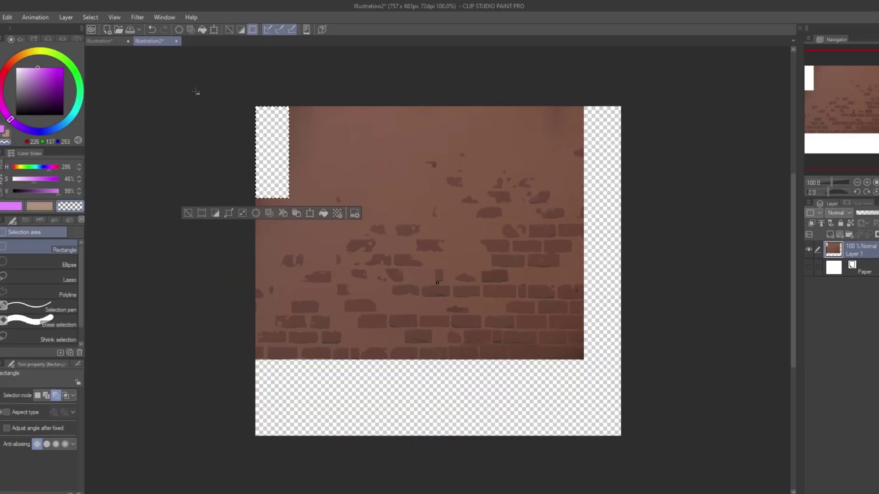
key(w)
click(437, 282)
key(Delete)
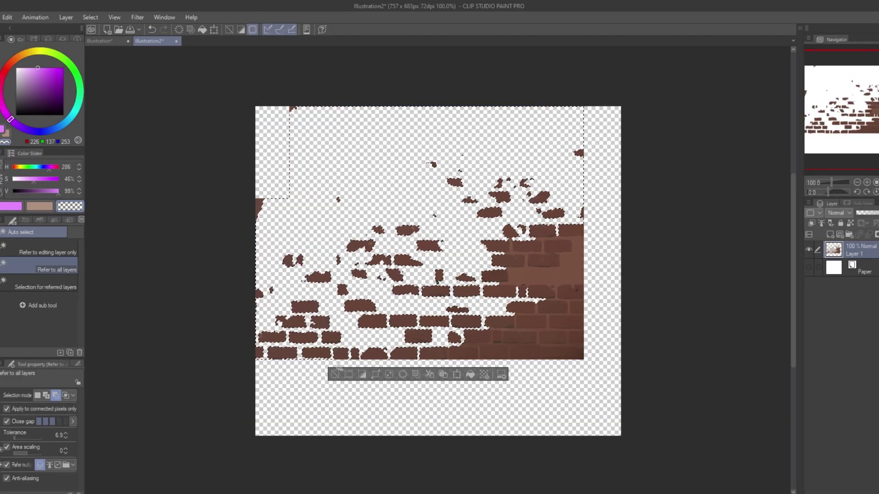
key(ctrl+z)
key(p)
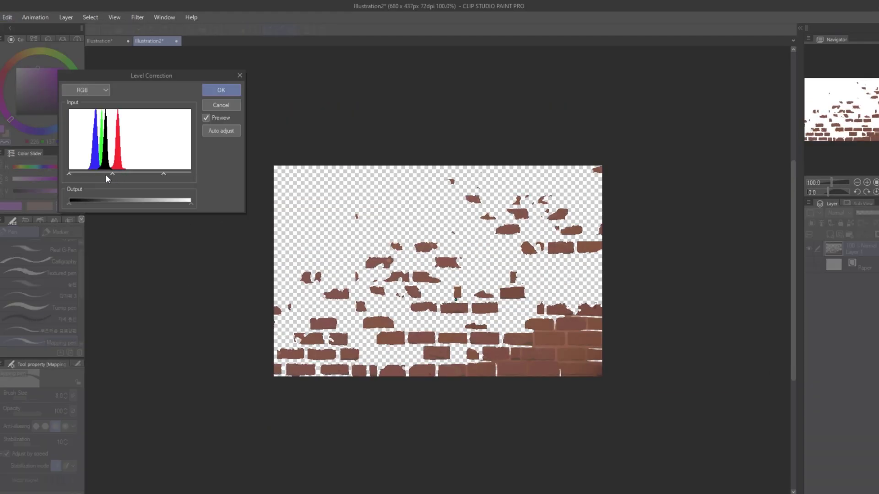
Step: Brighten the bricks with Level Correction and shift their colour toward red-orange
drag(106, 174, 138, 176)
drag(74, 201, 93, 200)
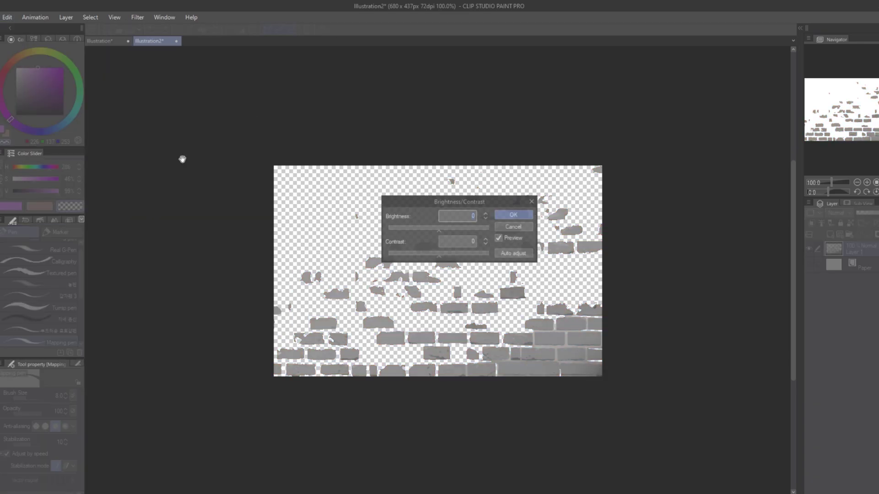
drag(430, 231, 448, 231)
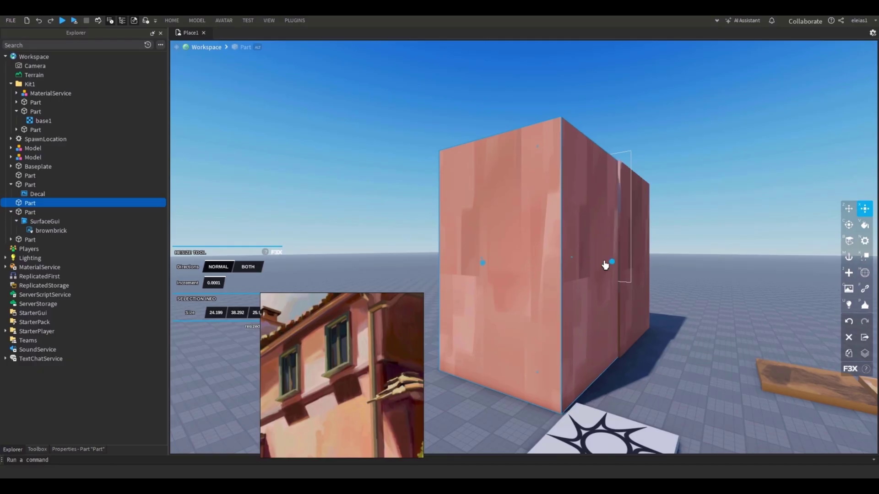
Step: Shrink the large box on the pink wall down to a small part using F3X tools
drag(605, 264, 557, 343)
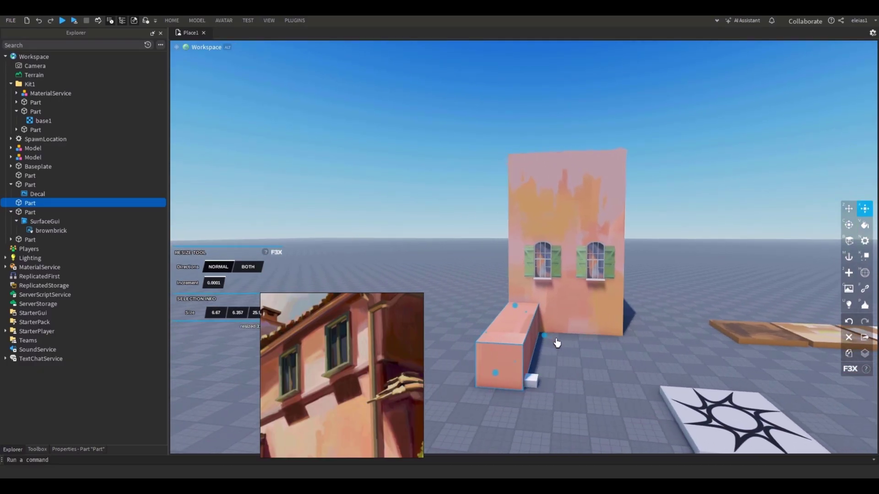
key(c)
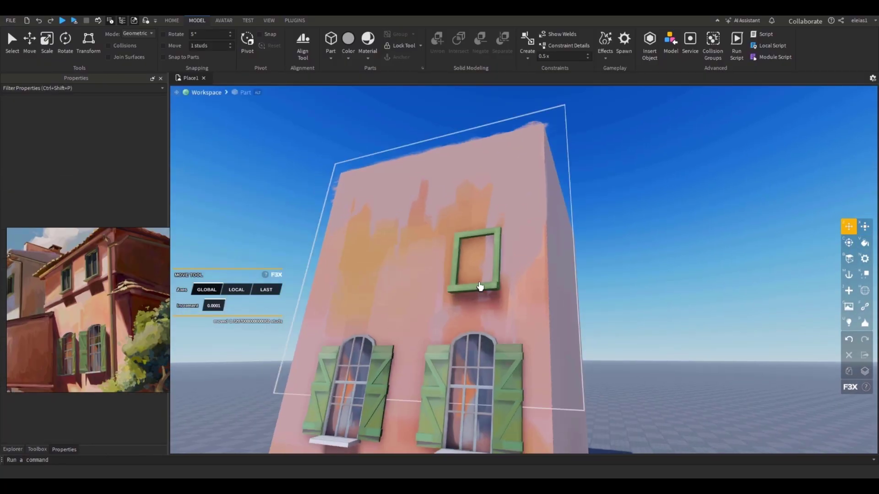
key(x)
key(c)
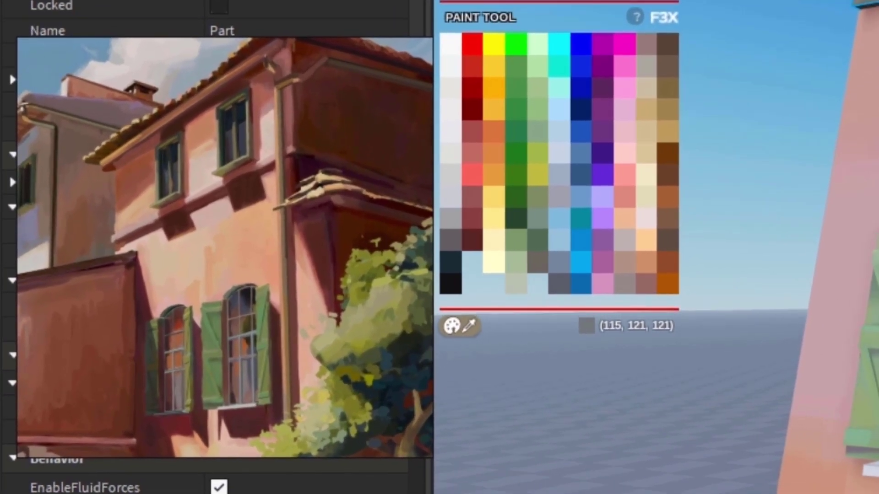
scroll(632, 362, down, 5)
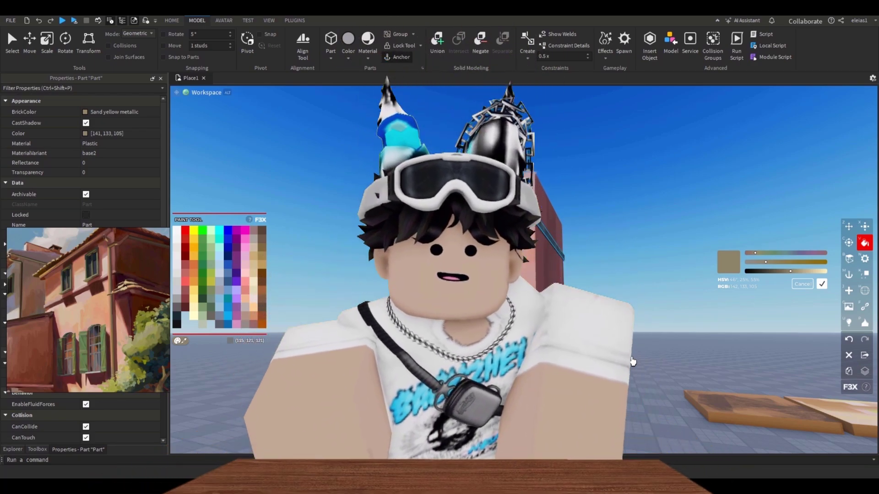
Step: Colour the part light orange (245, 183, 160), then select the upper green window frame
drag(790, 271, 773, 262)
scroll(822, 275, down, 3)
click(821, 284)
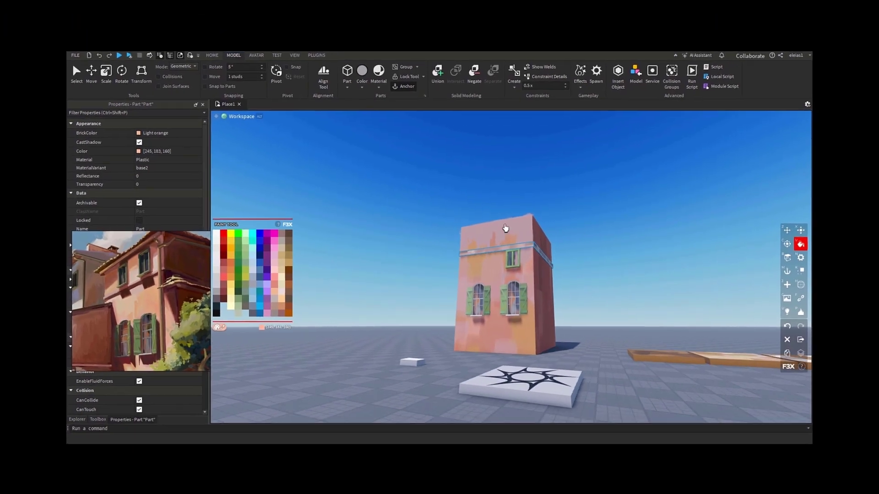
scroll(415, 167, up, 4)
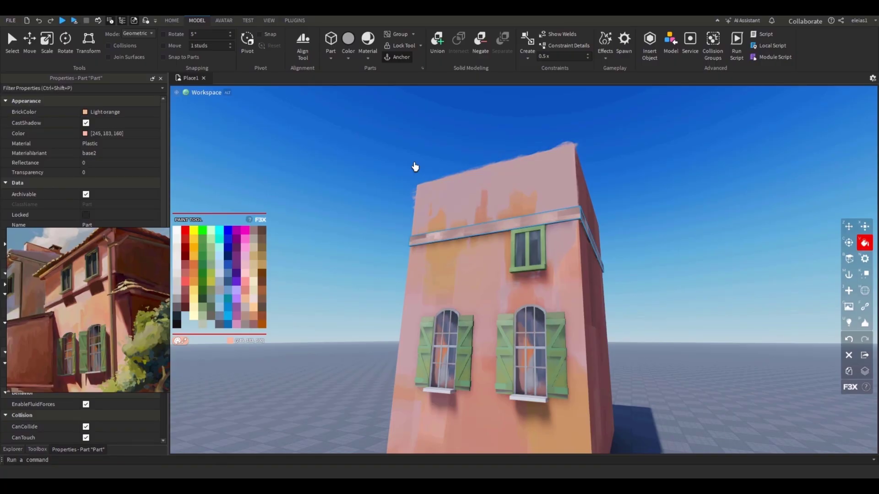
click(527, 249)
key(z)
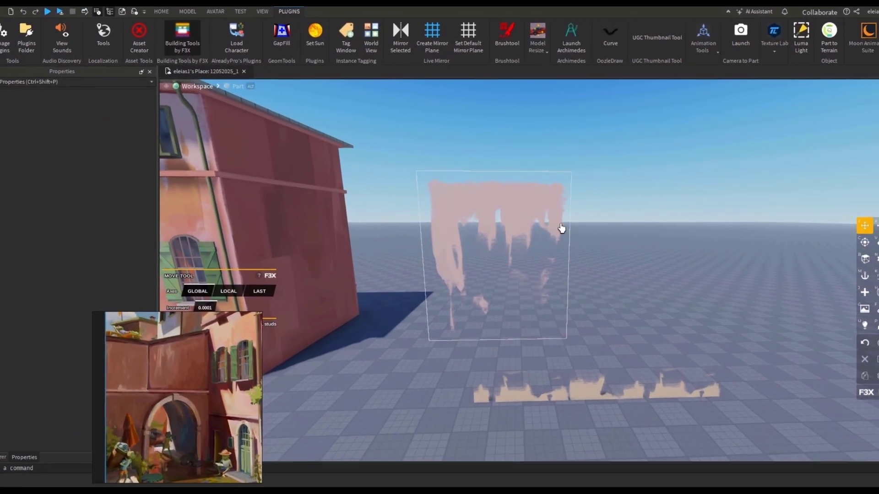
key(w)
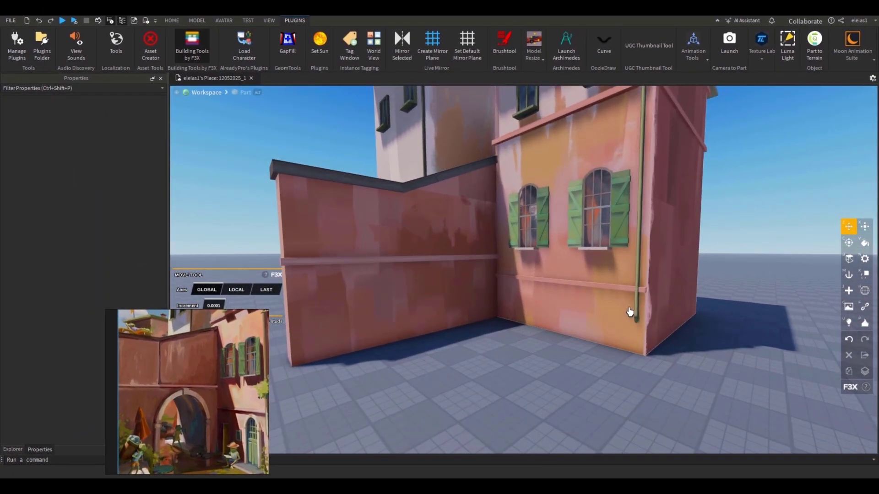
key(s)
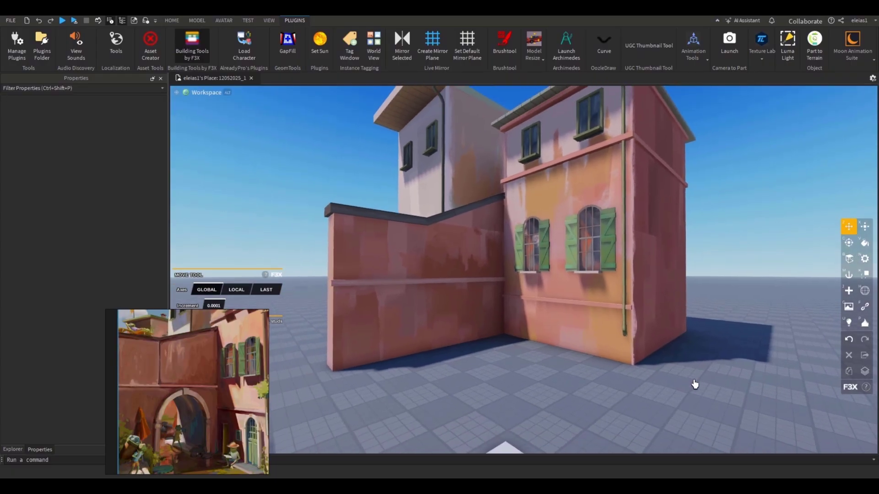
key(w)
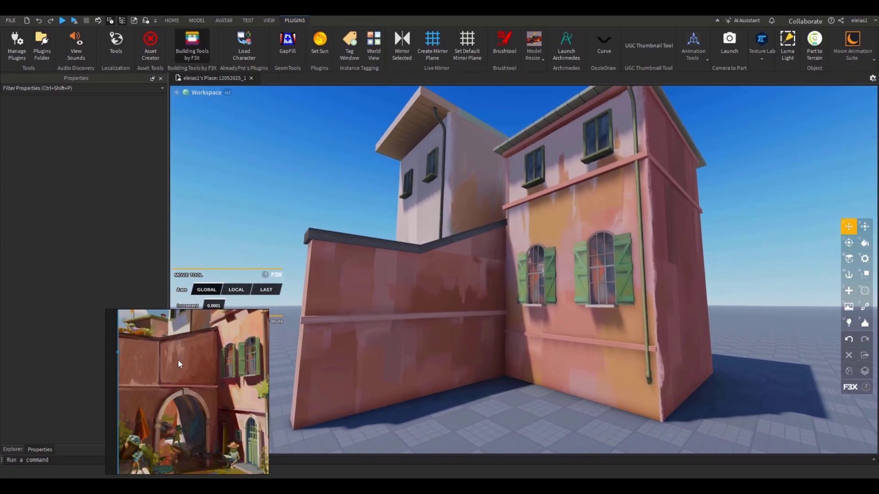
scroll(169, 387, up, 5)
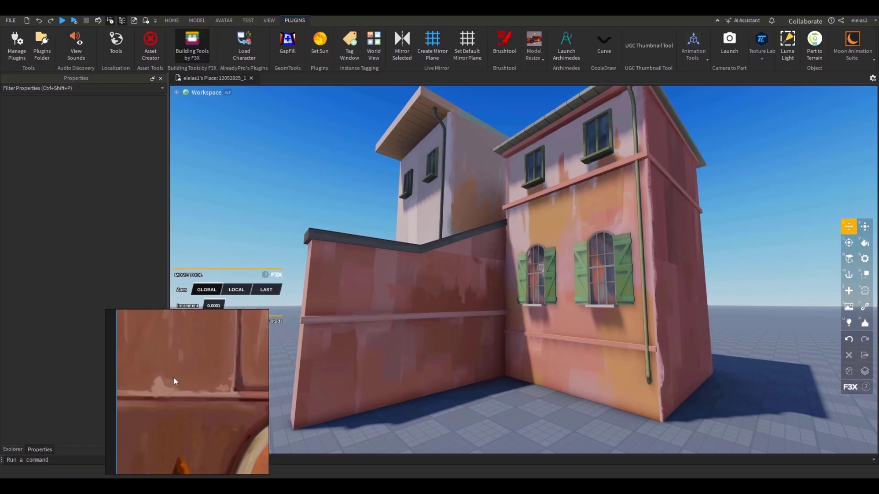
click(507, 384)
key(f)
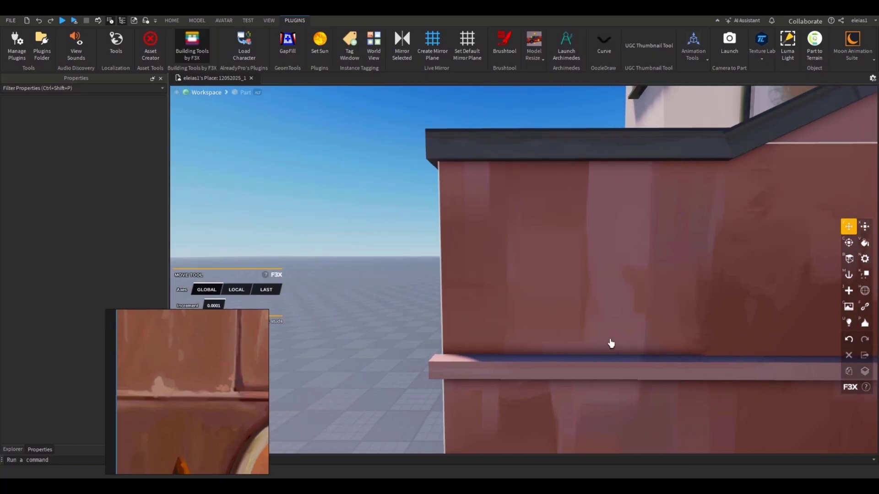
scroll(610, 343, down, 10)
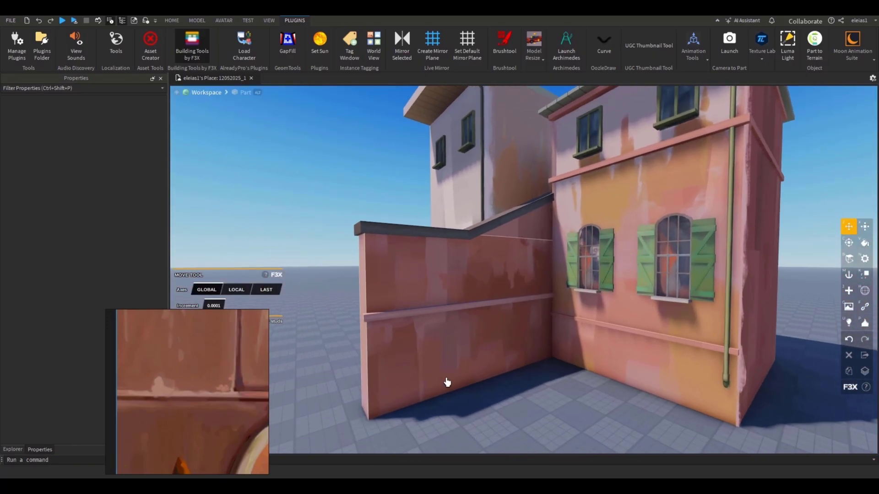
key(f)
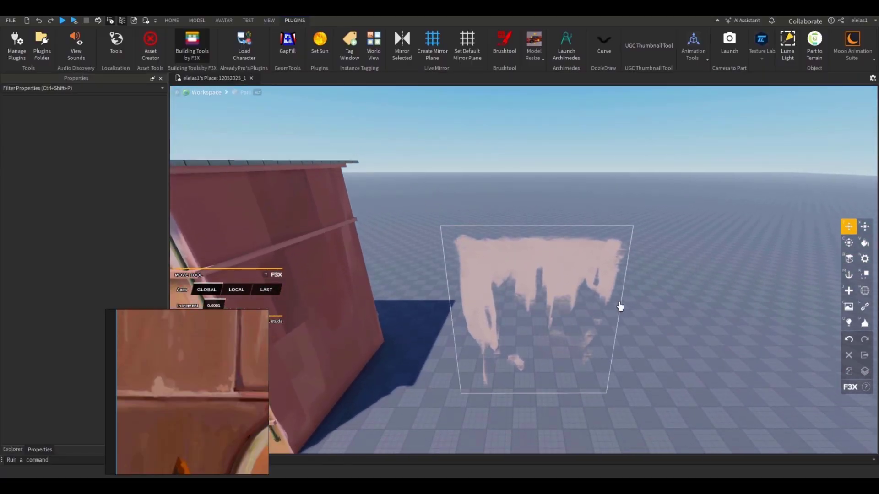
click(620, 307)
key(f)
click(13, 450)
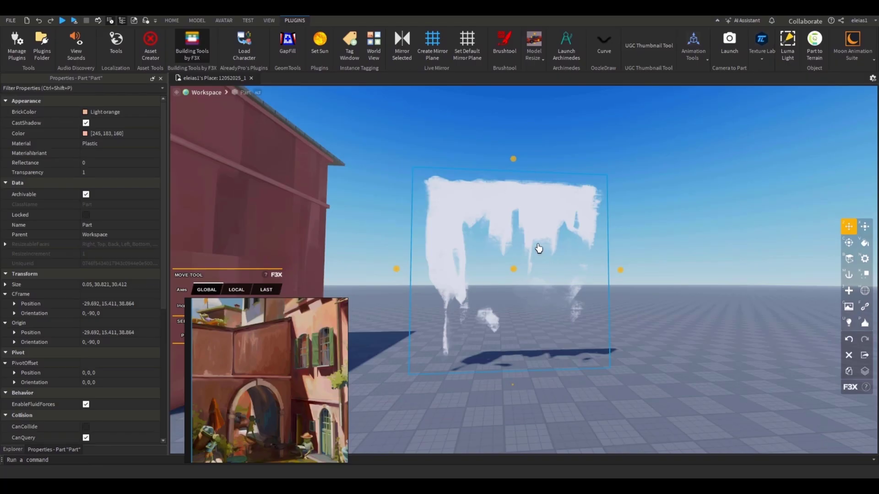
Step: Rotate the drip texture's part 180° to flip the grime upside down
scroll(217, 371, up, 3)
click(12, 450)
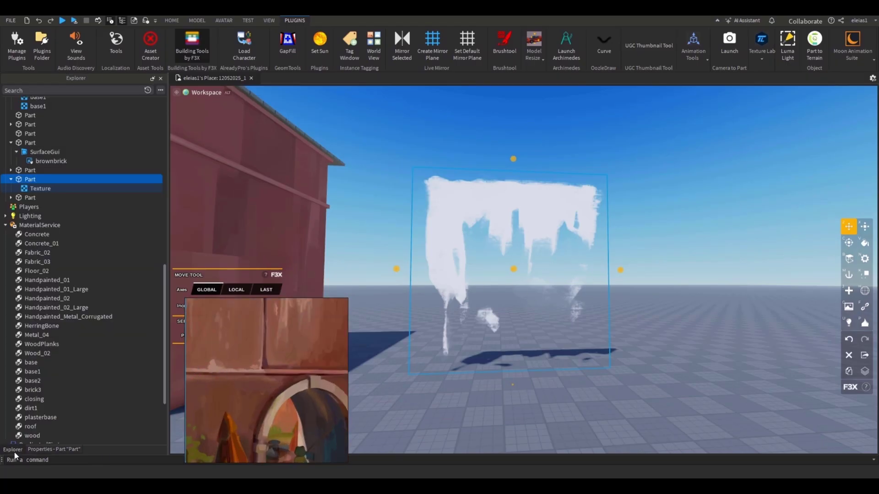
click(40, 188)
click(45, 449)
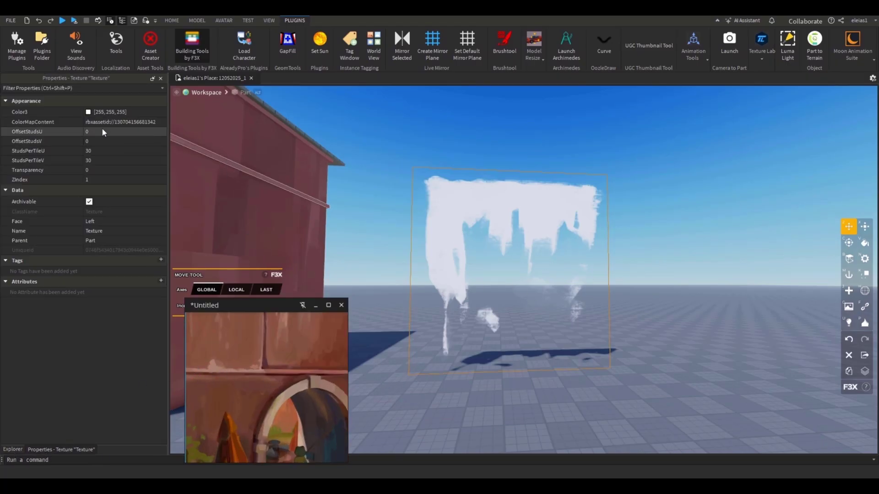
click(519, 239)
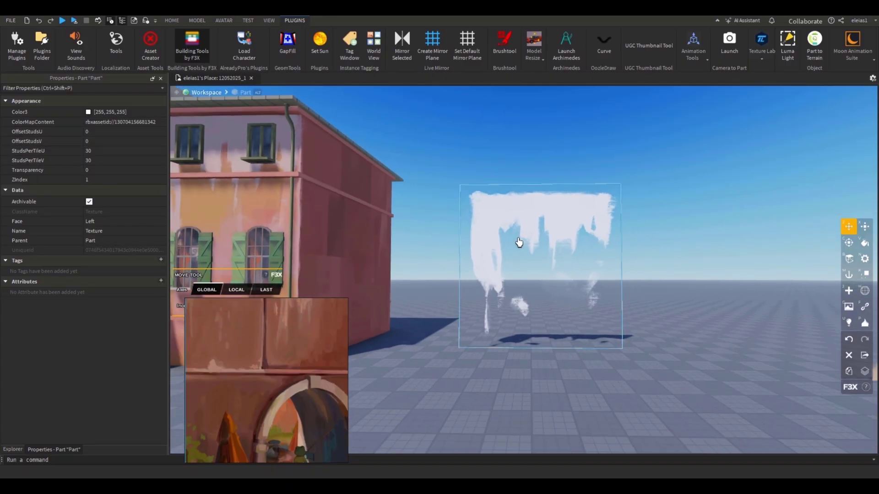
key(c)
drag(521, 237, 520, 412)
Step: Set the texture's OffsetStudsV to 7
click(115, 142)
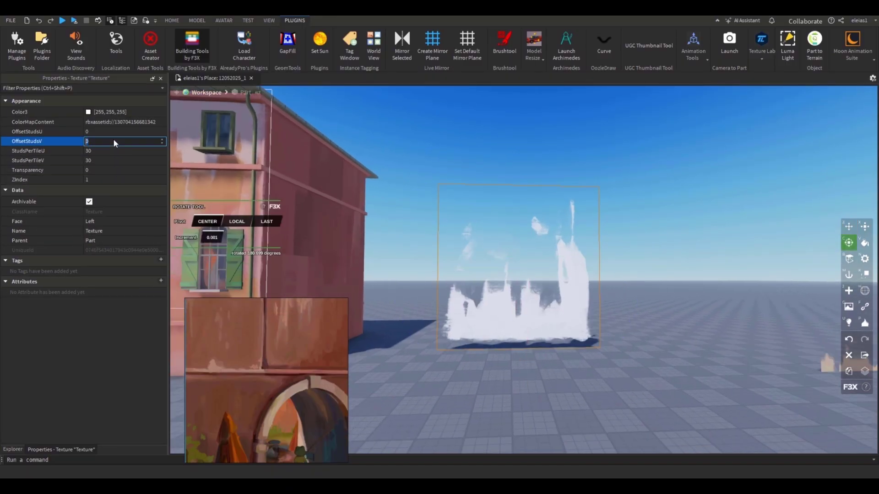
text(6)
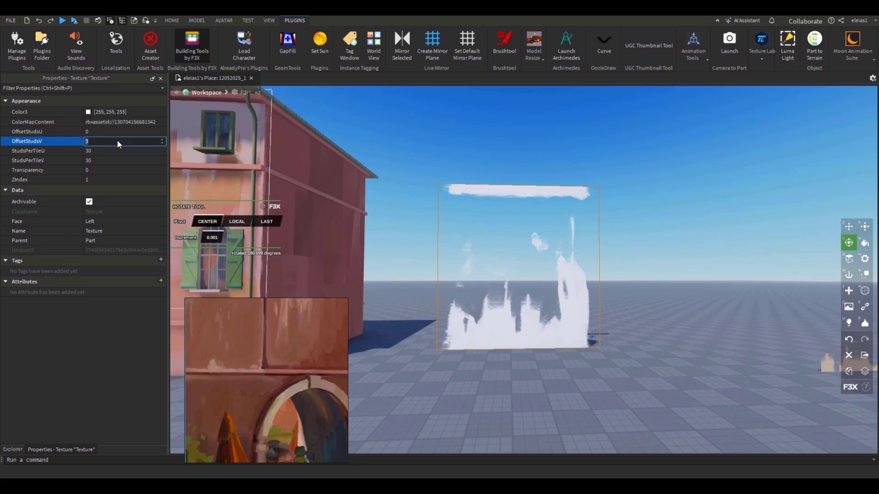
key(Return)
text(7)
key(Return)
Step: Shorten the drip part by lowering its top edge and retune the texture's horizontal offset
click(493, 248)
key(x)
drag(520, 174, 520, 273)
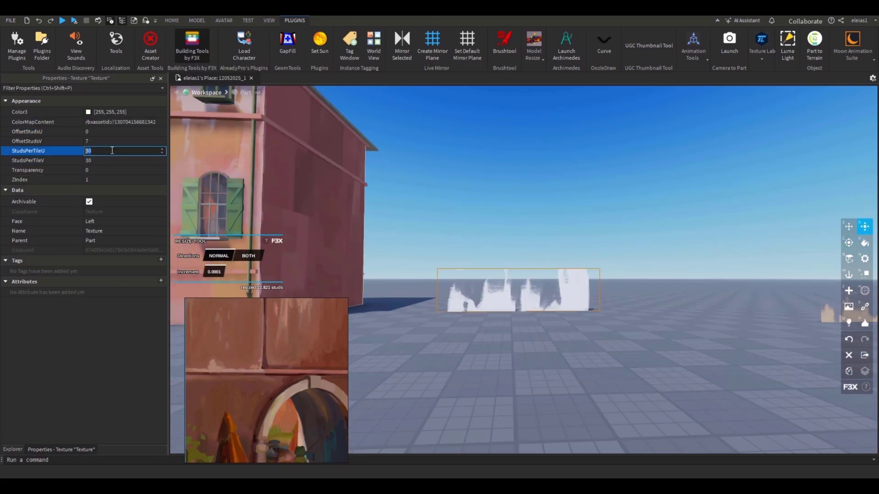
text(0)
click(107, 132)
text(2)
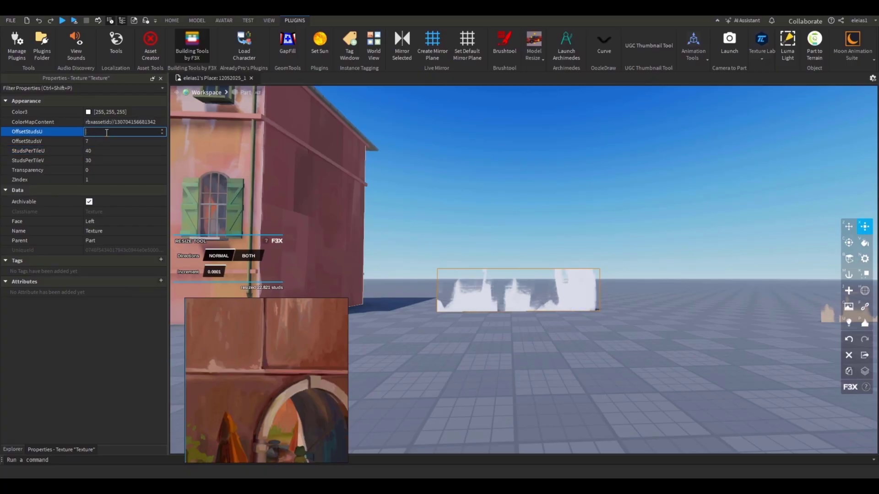
click(516, 270)
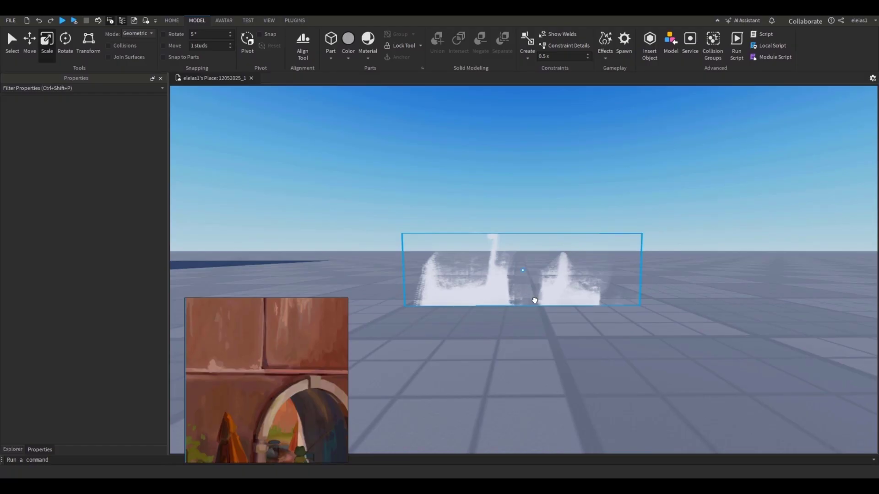
click(534, 301)
Step: Scale the small wall model up to about 0.37
key(f)
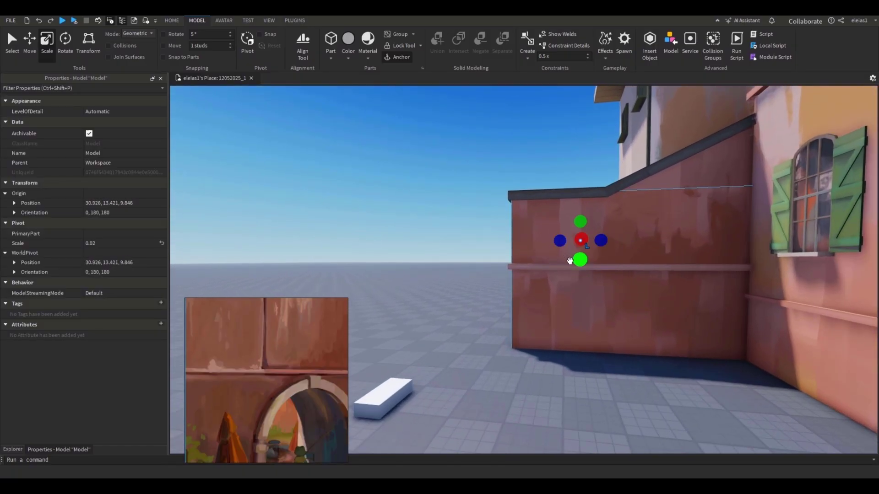
drag(570, 261, 527, 241)
scroll(526, 241, up, 3)
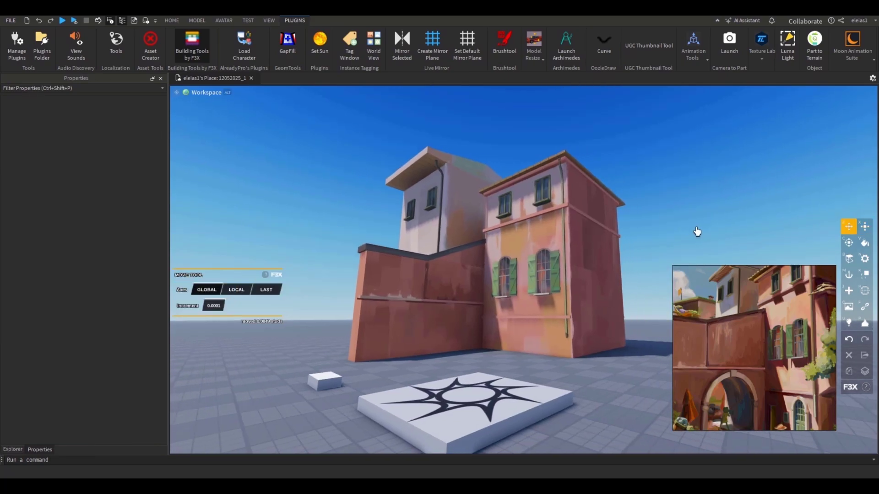
Step: Orbit around the building and bring up the Explorer object hierarchy
click(502, 195)
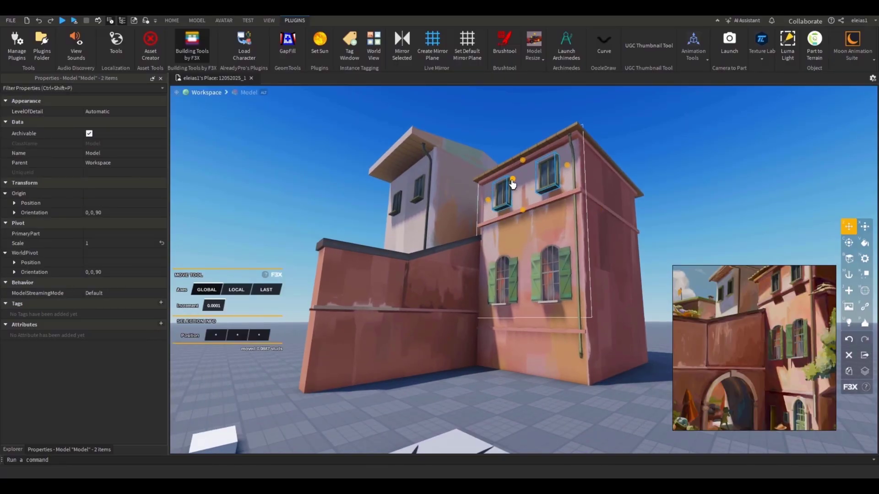
click(668, 178)
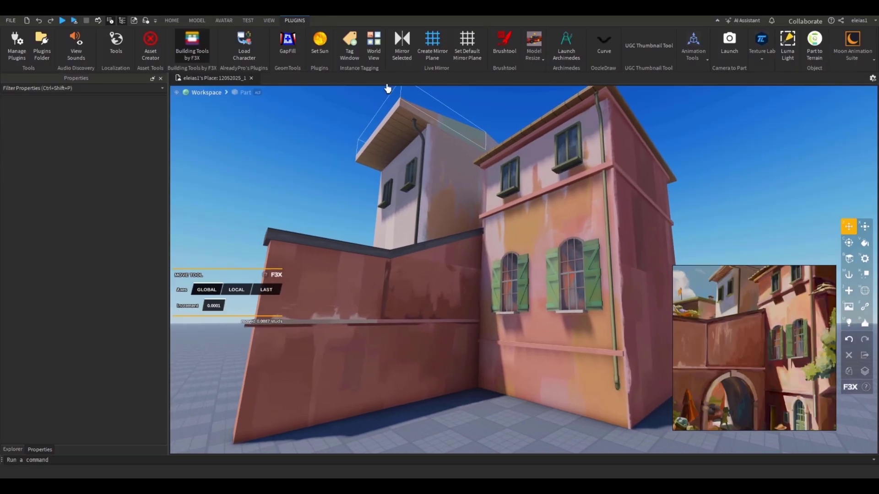
right_drag(387, 89, 460, 151)
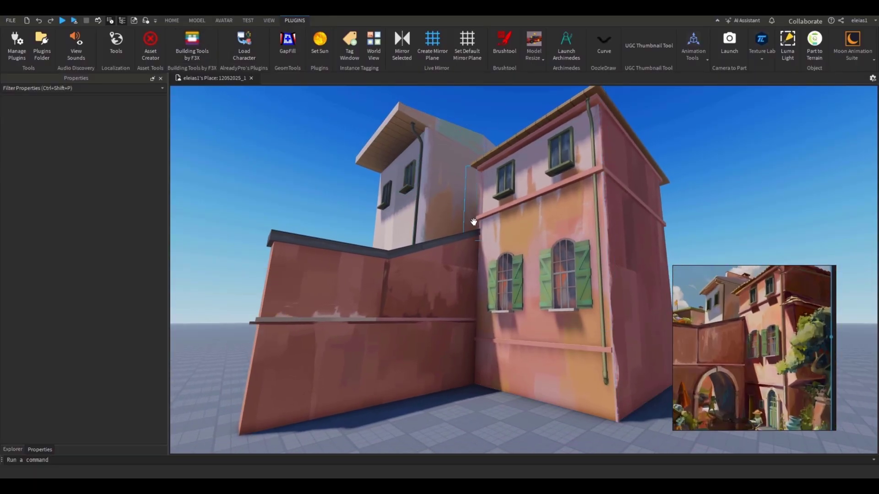
scroll(474, 222, down, 5)
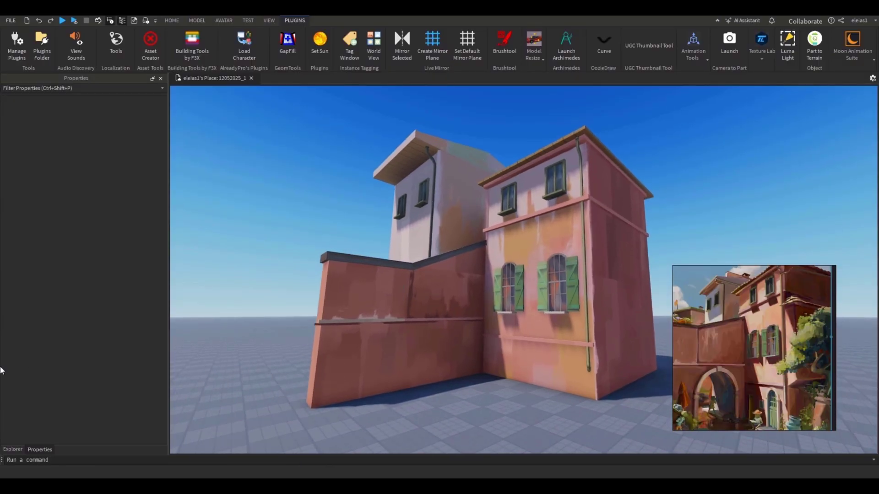
click(12, 450)
drag(159, 202, 166, 156)
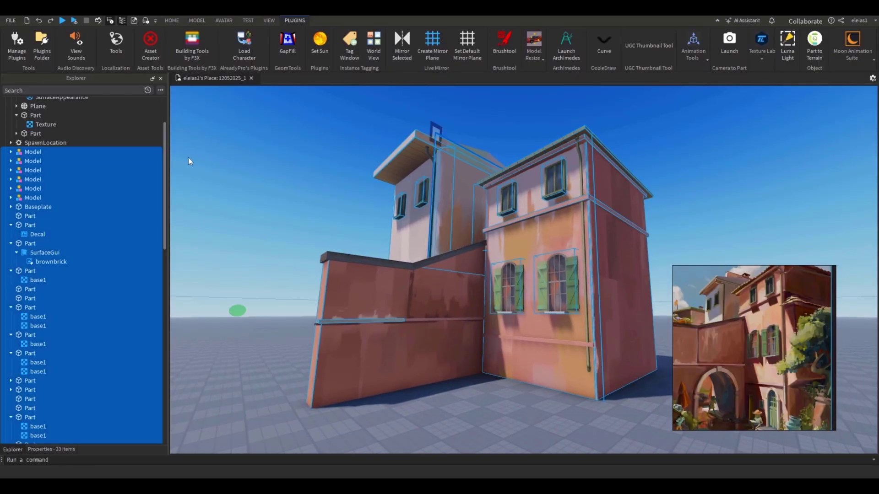
Step: Select Lighting and lower its EnvironmentDiffuseScale to about 0.4
click(188, 157)
scroll(105, 137, up, 3)
click(6, 102)
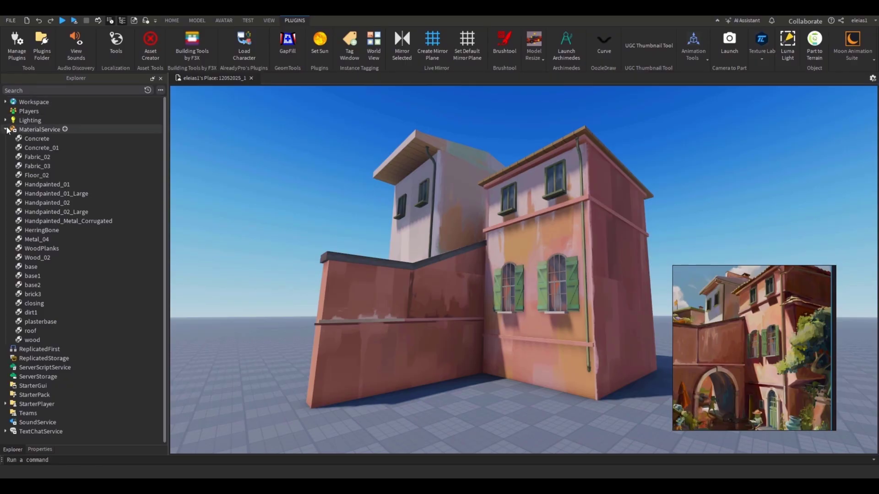
click(7, 129)
click(6, 120)
click(5, 121)
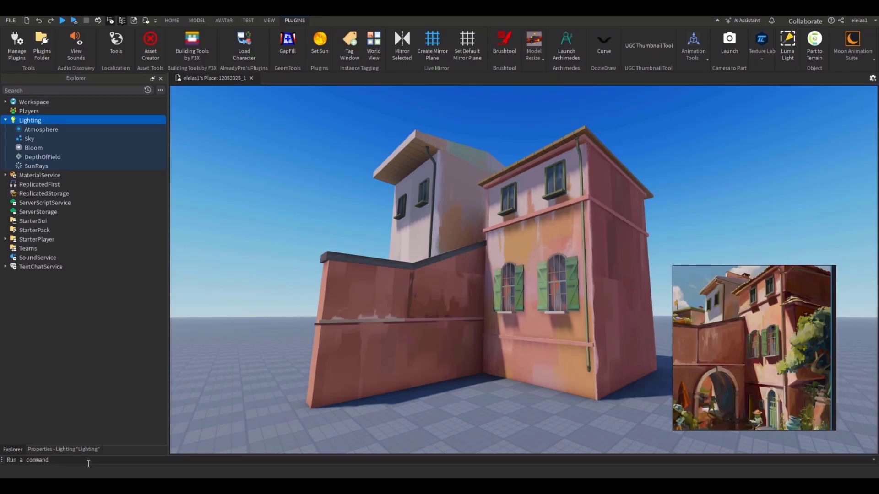
click(75, 450)
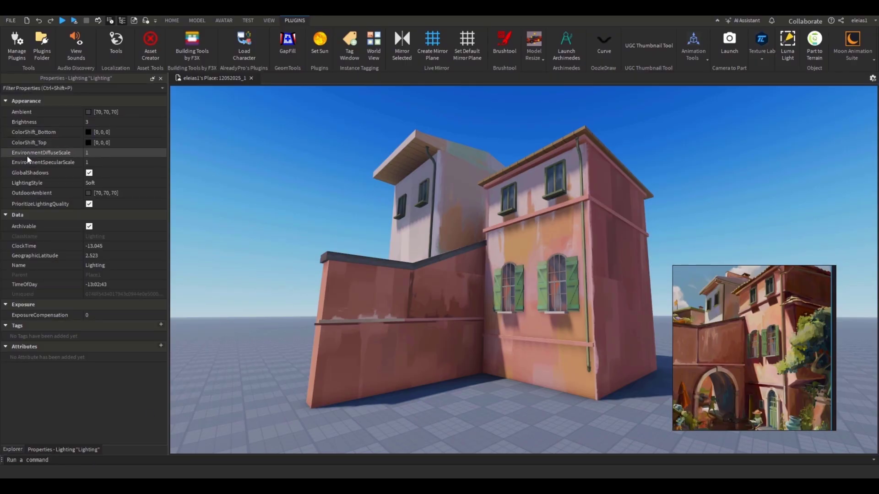
click(130, 152)
drag(160, 154, 110, 158)
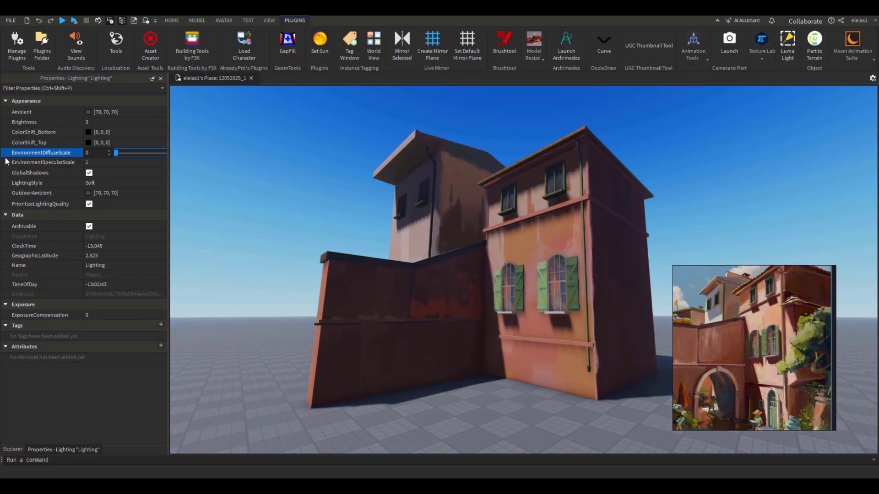
drag(116, 153, 137, 164)
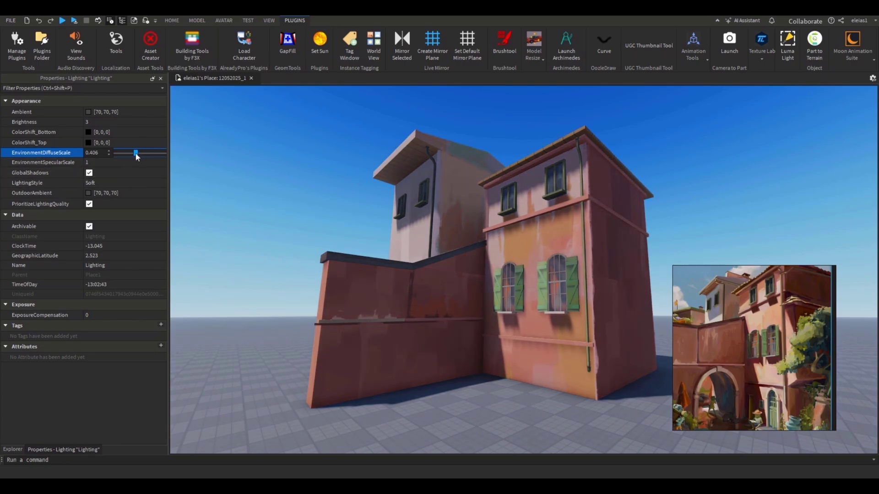
drag(135, 154, 136, 153)
Step: Set the Ambient colour to a dark warm brown (67, 32, 7)
click(88, 112)
click(269, 177)
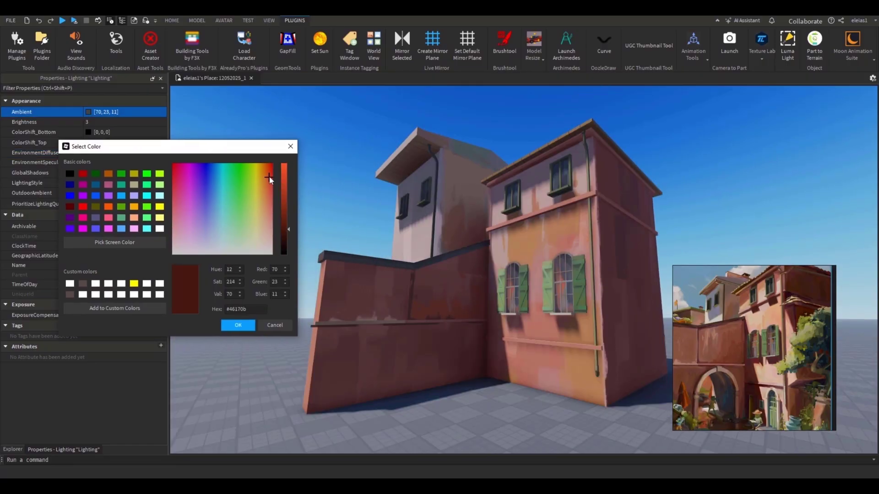
drag(282, 209, 284, 249)
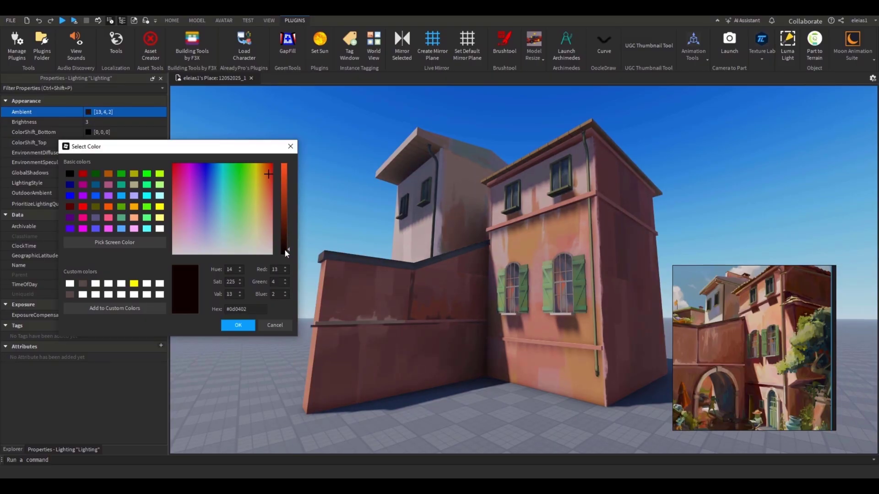
click(265, 173)
mouse_move(288, 234)
mouse_down()
mouse_move(283, 244)
mouse_move(286, 230)
mouse_up()
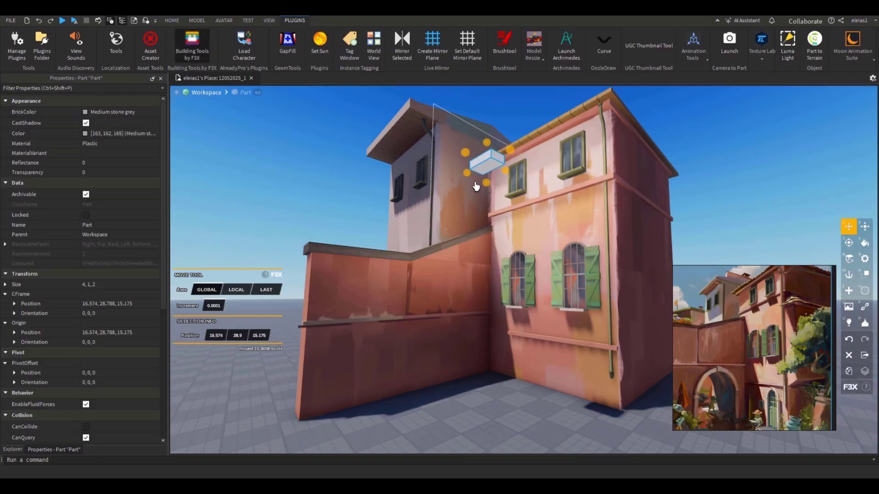
Step: Move the small part up between the houses and resize it to 1×1×1
drag(507, 184, 480, 156)
key(x)
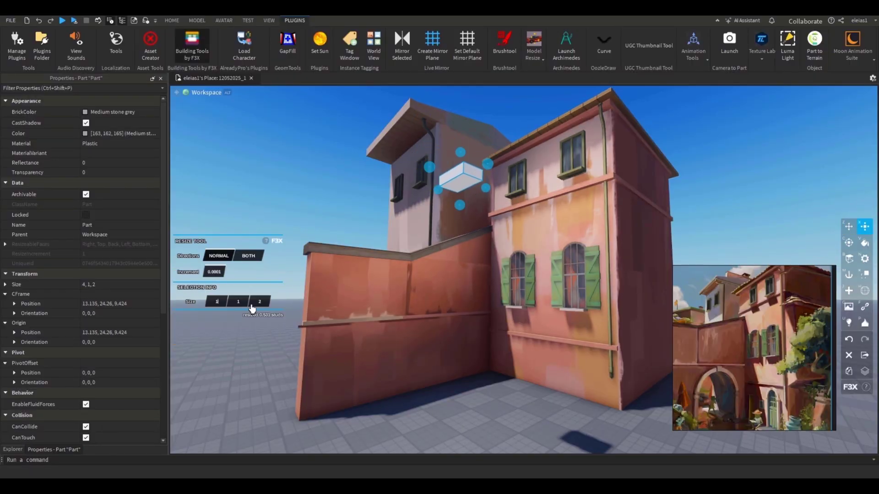
key(Return)
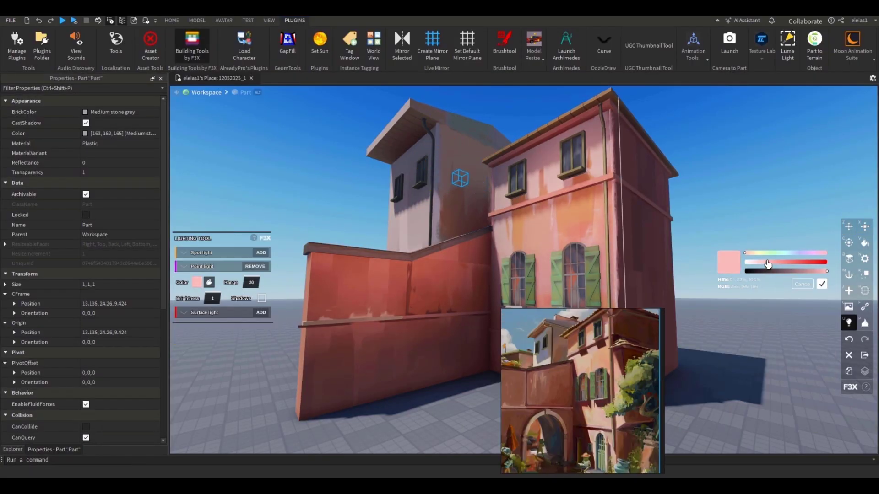
Step: Give the part a warm peach point light with brightness 0.5
drag(554, 314, 111, 163)
scroll(111, 196, up, 3)
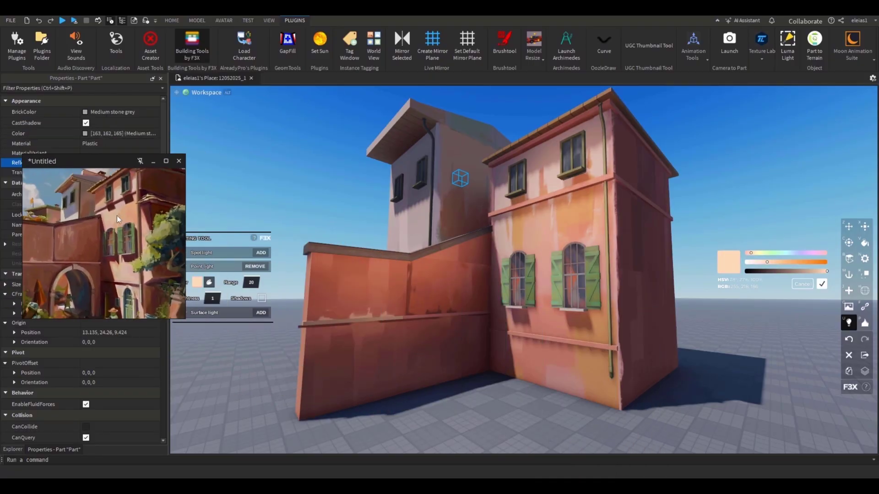
scroll(516, 198, up, 5)
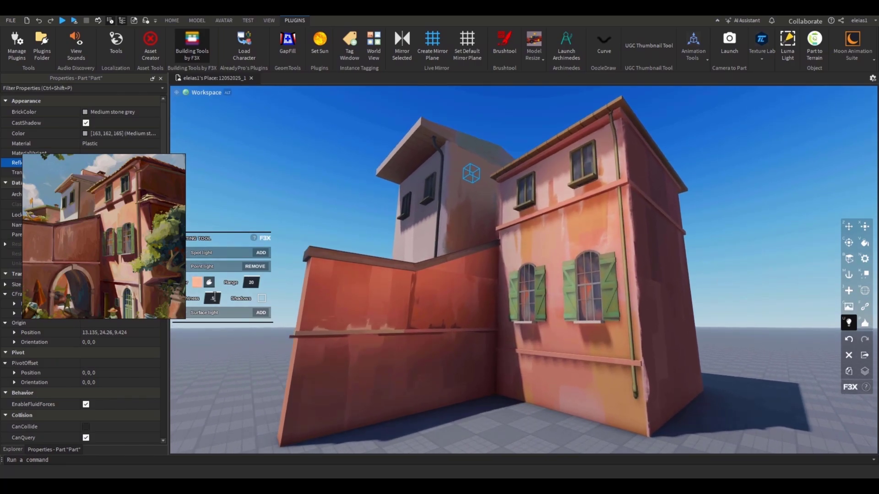
key(Return)
drag(219, 237, 247, 231)
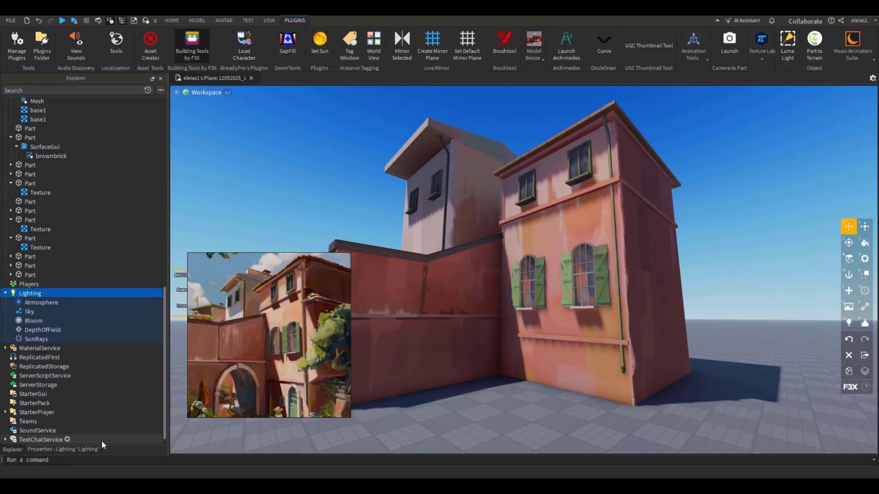
Step: Raise the Lighting Brightness to 4
click(98, 449)
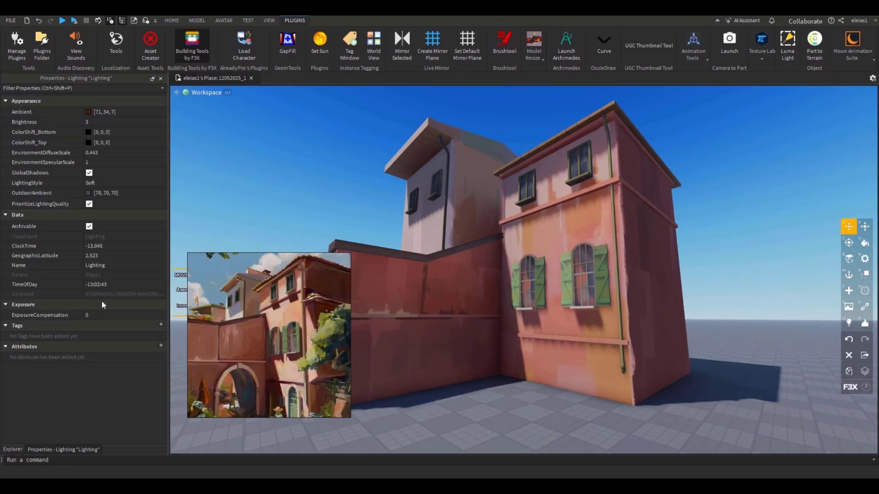
scroll(278, 316, up, 5)
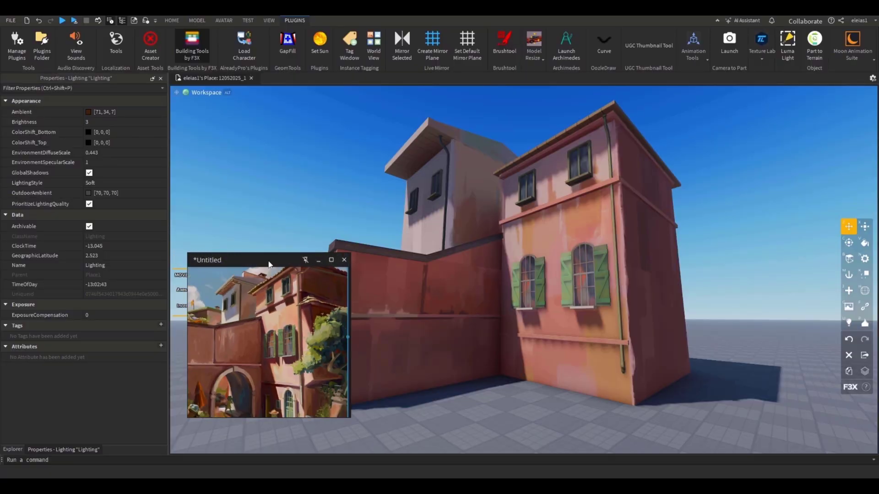
scroll(227, 311, up, 3)
scroll(226, 310, up, 4)
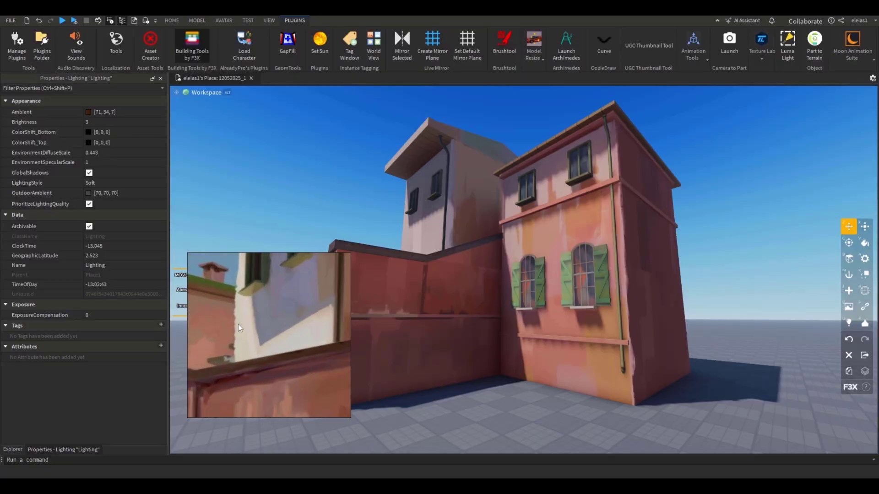
scroll(245, 354, down, 6)
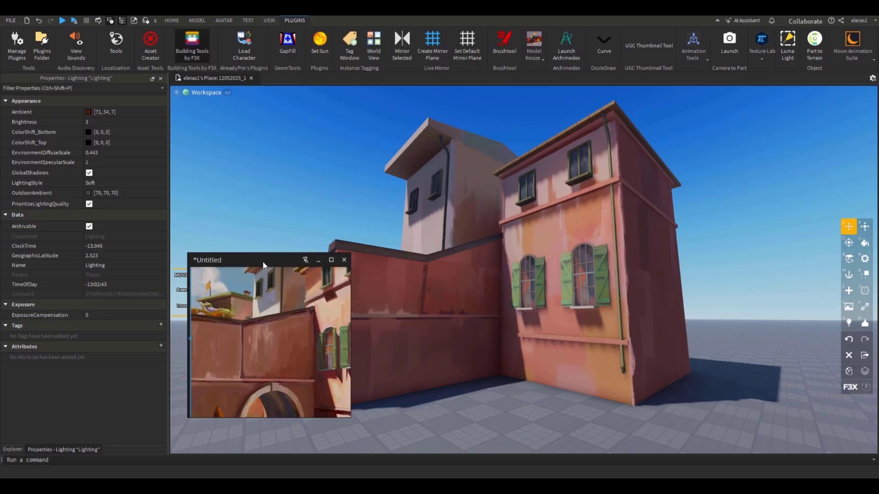
drag(263, 260, 235, 260)
scroll(402, 235, up, 3)
scroll(434, 252, up, 3)
scroll(476, 270, down, 6)
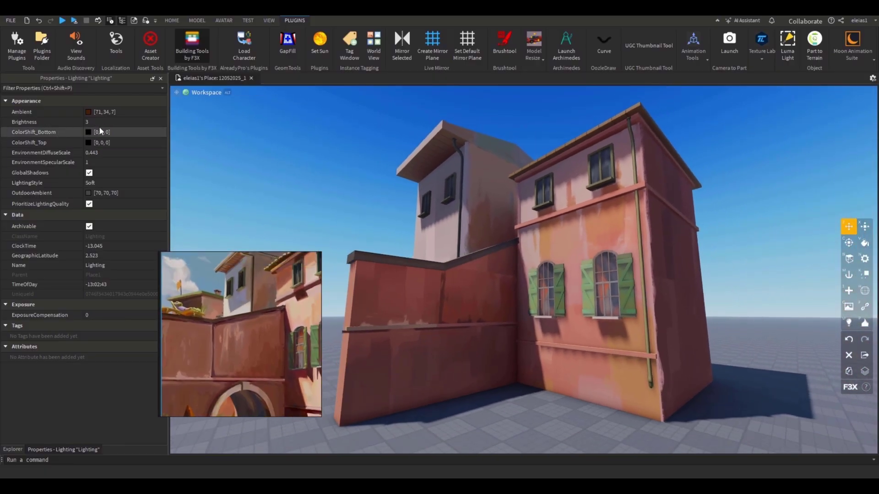
click(115, 123)
key(Return)
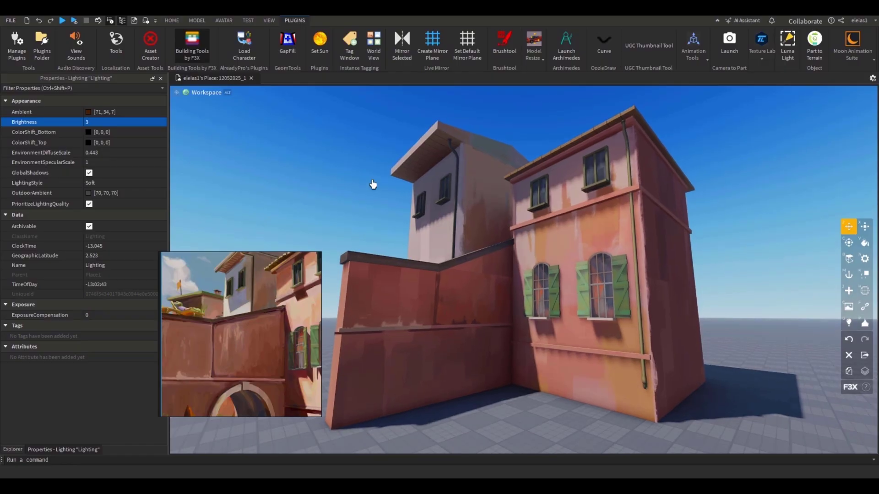
key(ctrl+z)
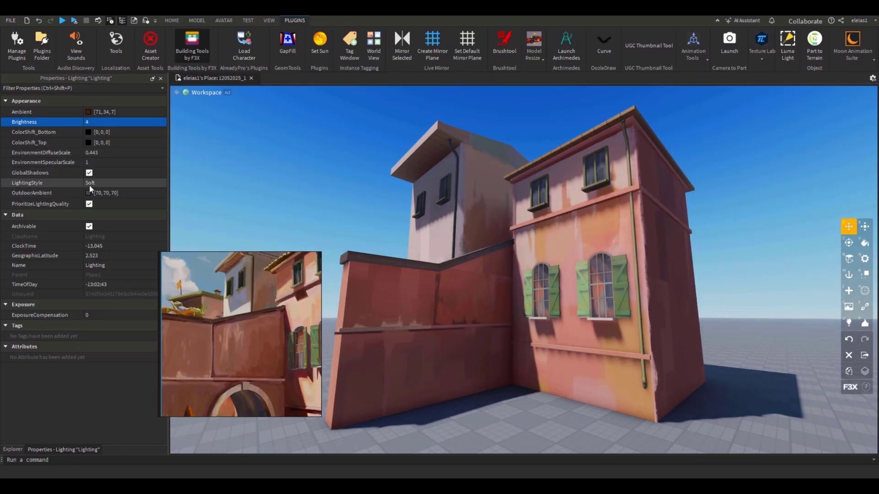
Step: Tint Lighting ColorShift_Top a warm yellow-orange (#ffb803)
click(88, 143)
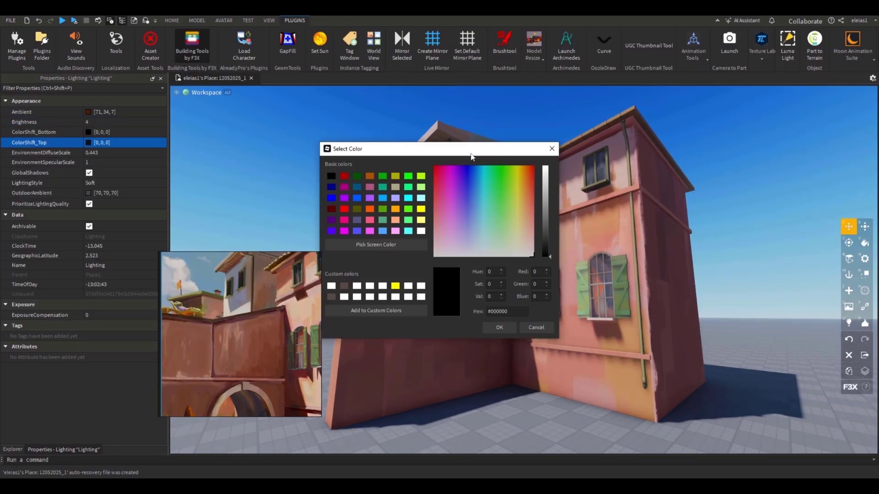
drag(472, 154, 144, 108)
click(199, 160)
click(520, 245)
Step: Select the thin pastel orange wall plane and switch F3X to rotate
scroll(520, 244, up, 10)
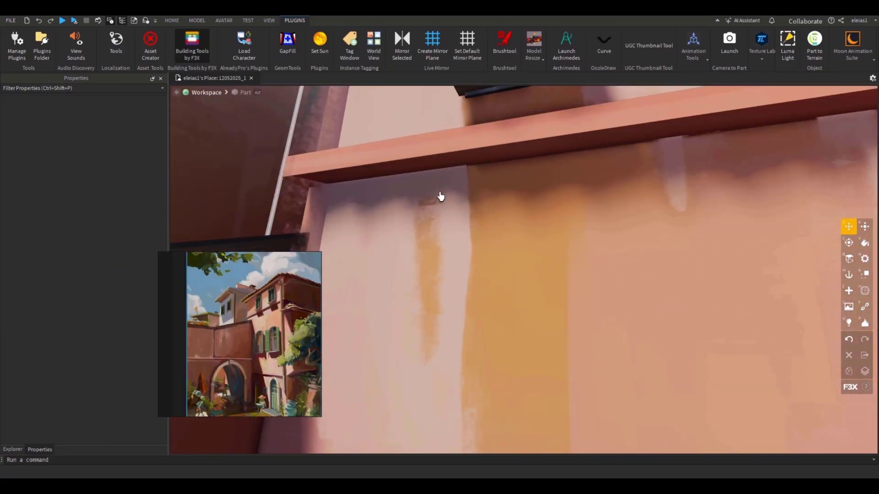
scroll(446, 211, down, 10)
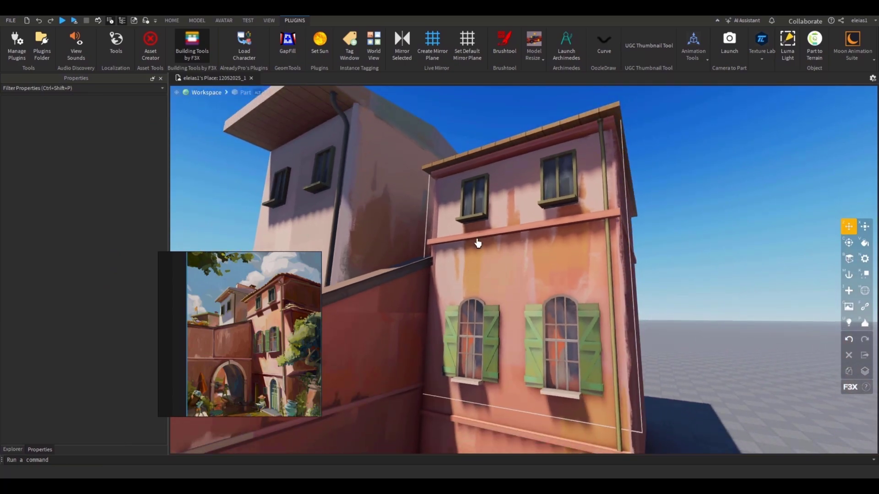
scroll(685, 263, down, 10)
scroll(631, 265, up, 6)
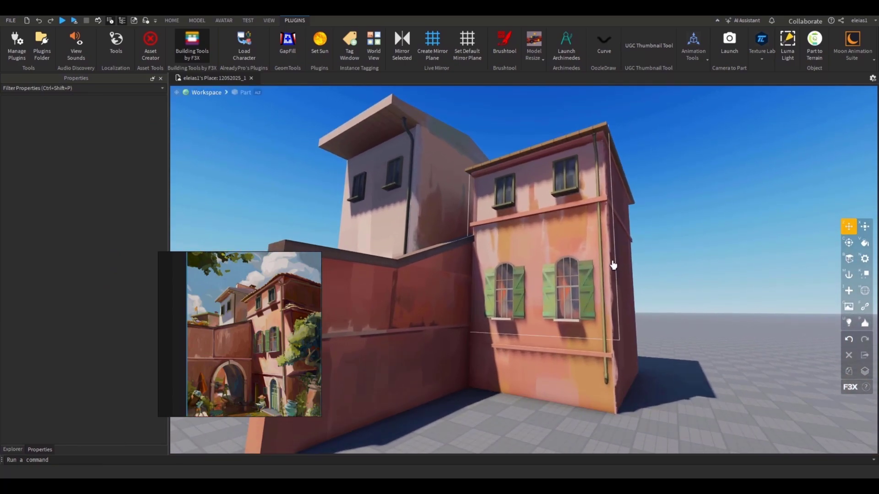
click(613, 266)
scroll(604, 238, up, 5)
key(c)
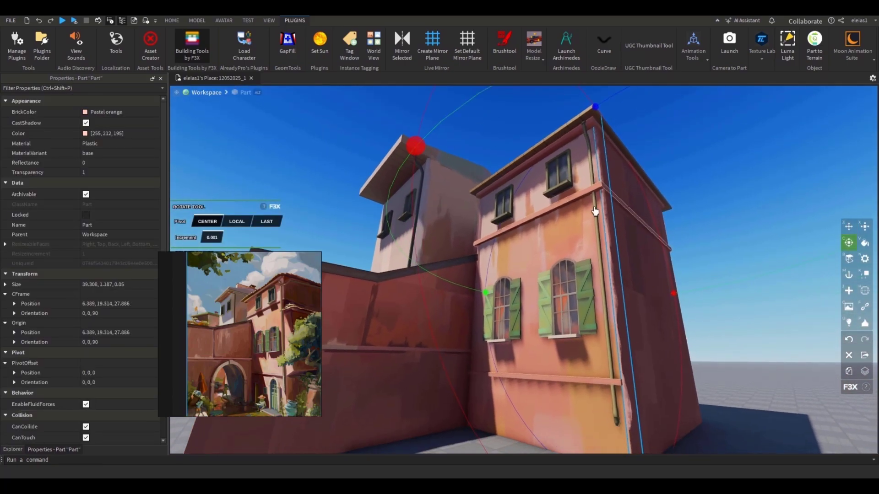
scroll(595, 211, down, 3)
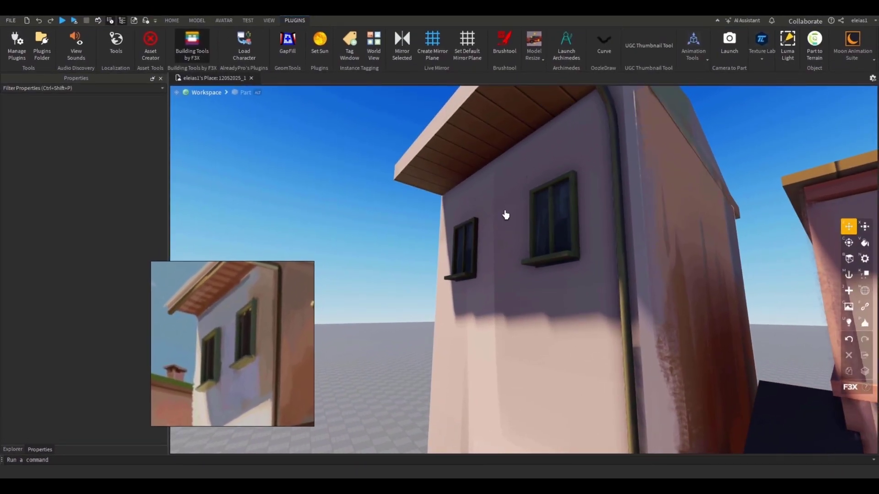
Step: Switch F3X to Move and drag the small grey block to the other upper window
scroll(544, 215, down, 5)
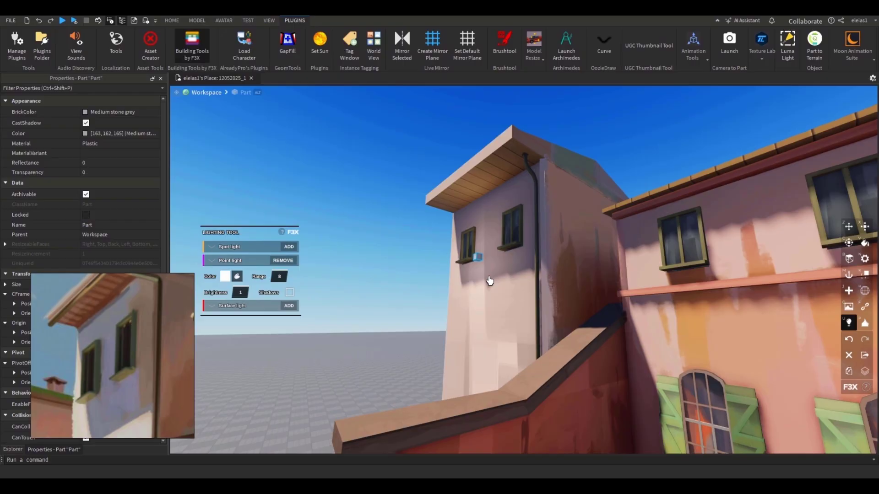
key(z)
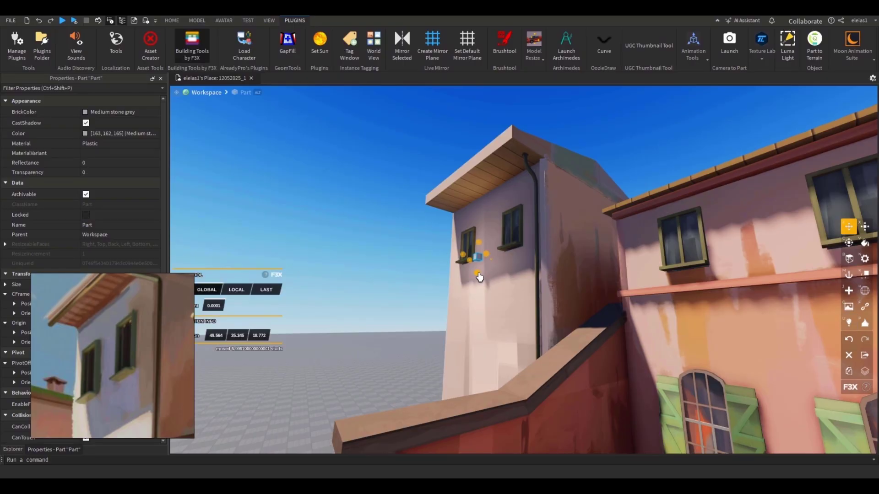
drag(491, 232, 513, 218)
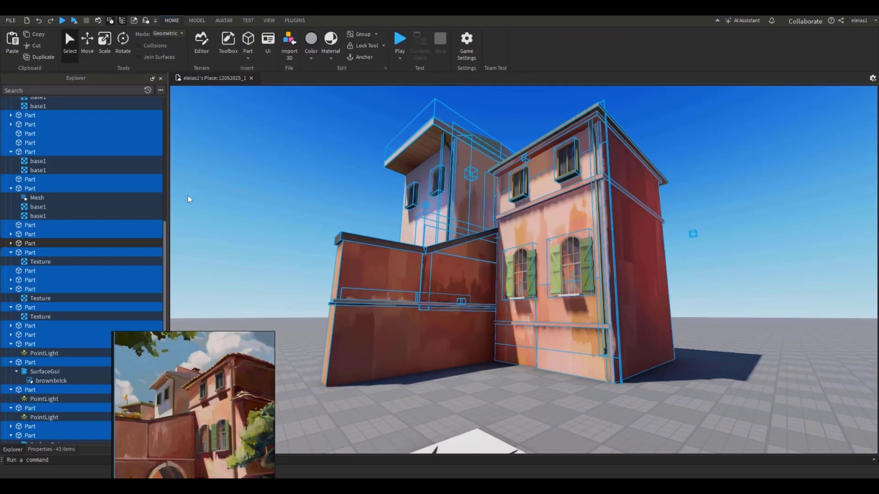
Step: Enable the Building Tools by F3X plugin from the PLUGINS tab
drag(190, 339, 156, 299)
click(294, 20)
click(192, 43)
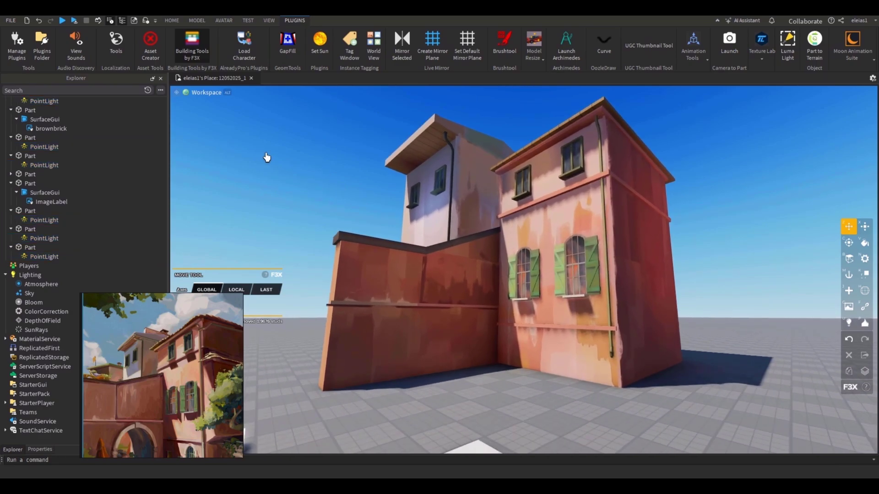
Step: Fly the camera in close to the pink house's green-shuttered windows
scroll(267, 157, down, 3)
scroll(471, 231, up, 3)
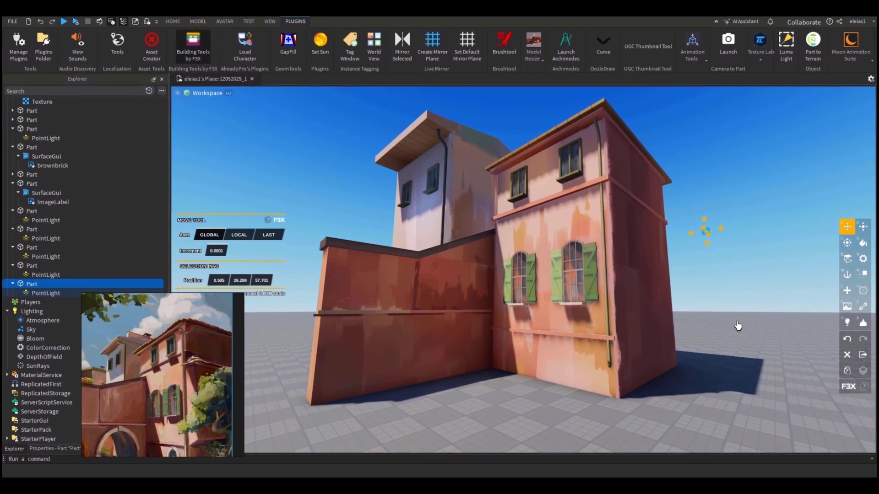
key(w)
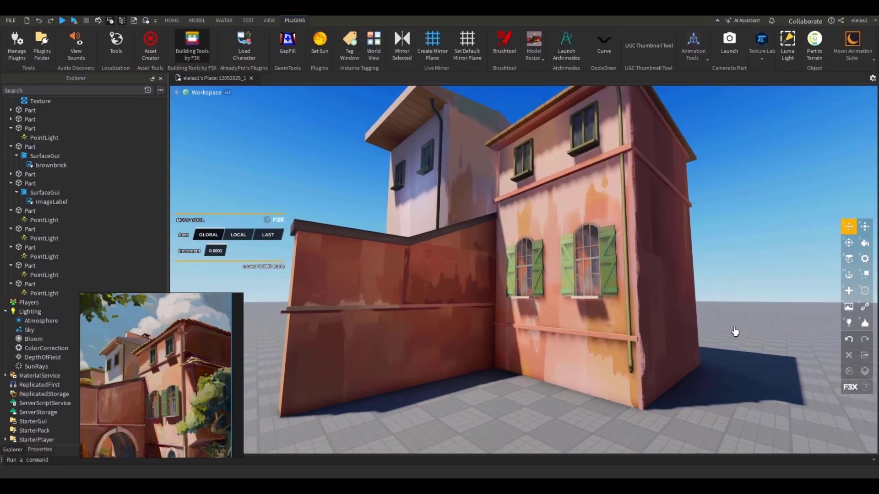
key(w)
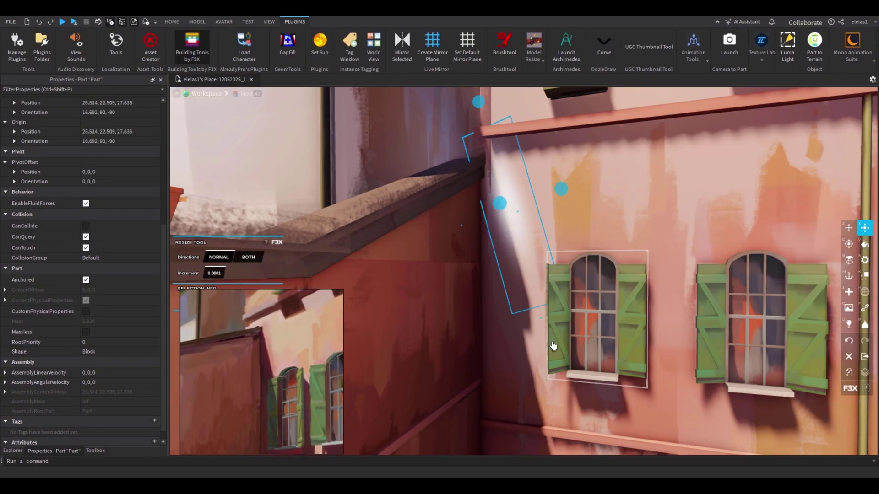
Step: Move the decal plane onto the pink wall and set its SurfaceGui LightInfluence to 1
key(z)
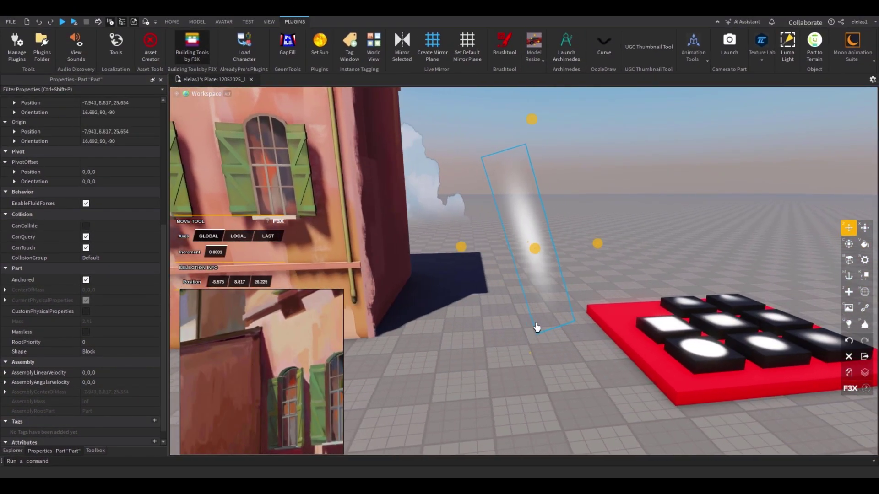
drag(537, 327, 471, 261)
click(31, 200)
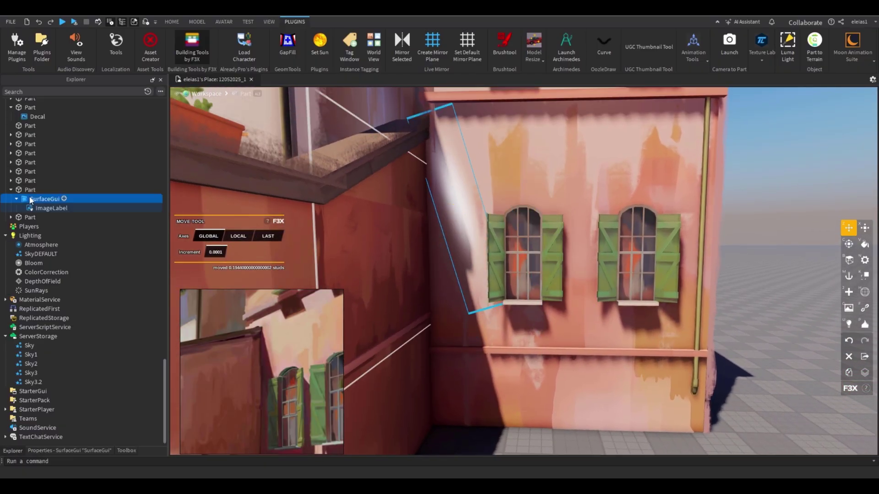
click(68, 451)
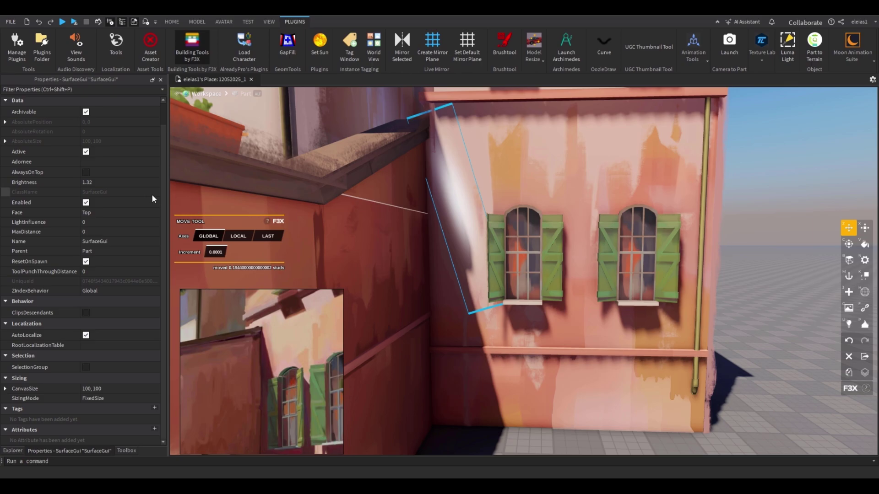
text(1)
key(Return)
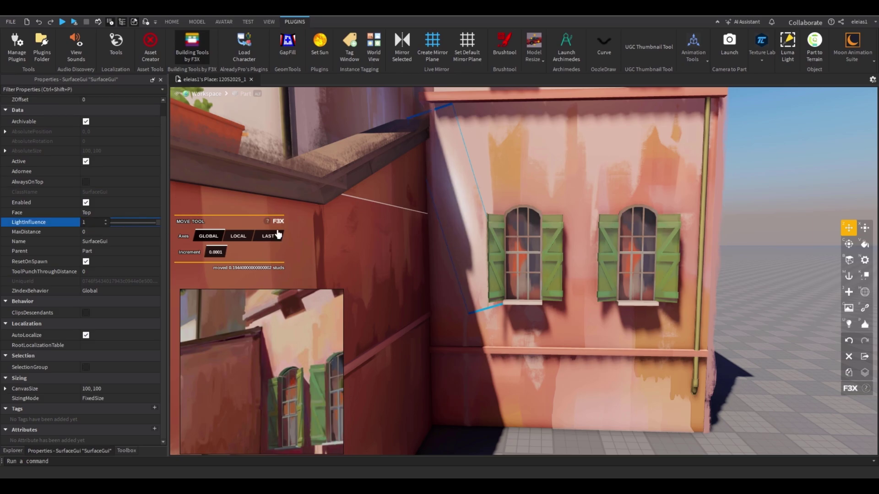
key(e)
Step: Select the plane's ImageLabel and open its ImageColor3 colour picker
scroll(502, 291, up, 2)
click(476, 281)
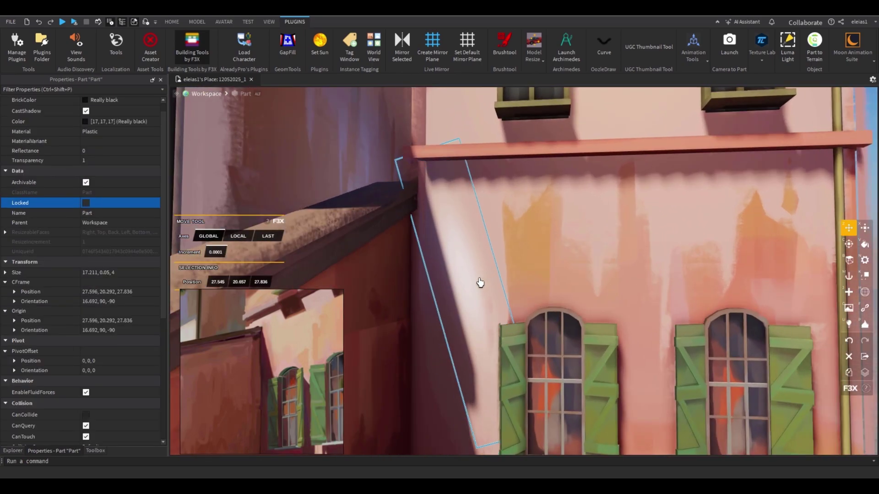
scroll(467, 300, up, 2)
scroll(459, 304, down, 2)
key(x)
click(13, 450)
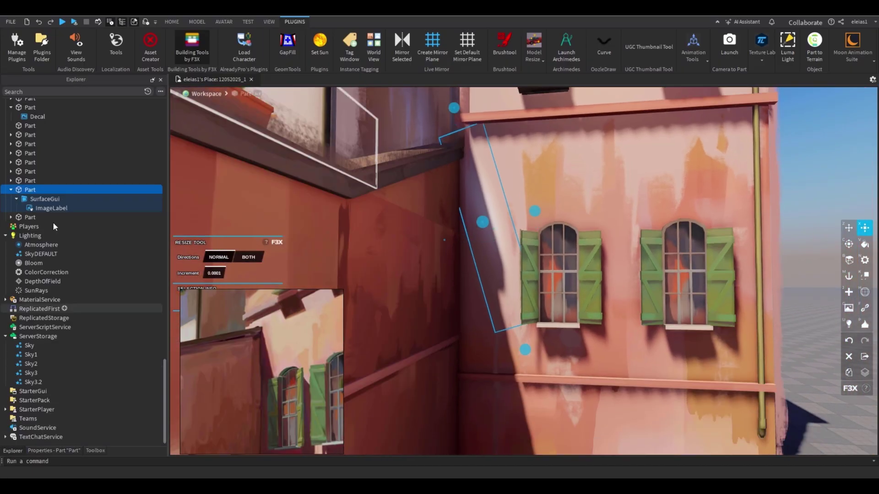
click(35, 208)
click(85, 248)
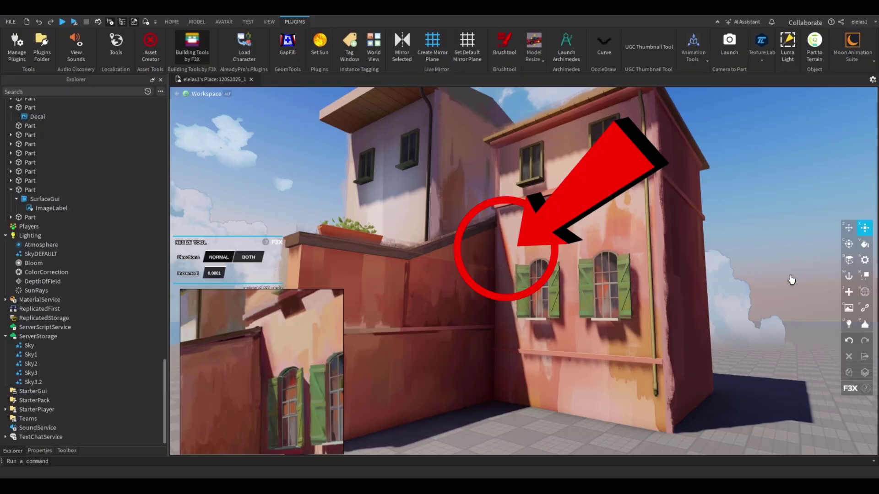
key(s)
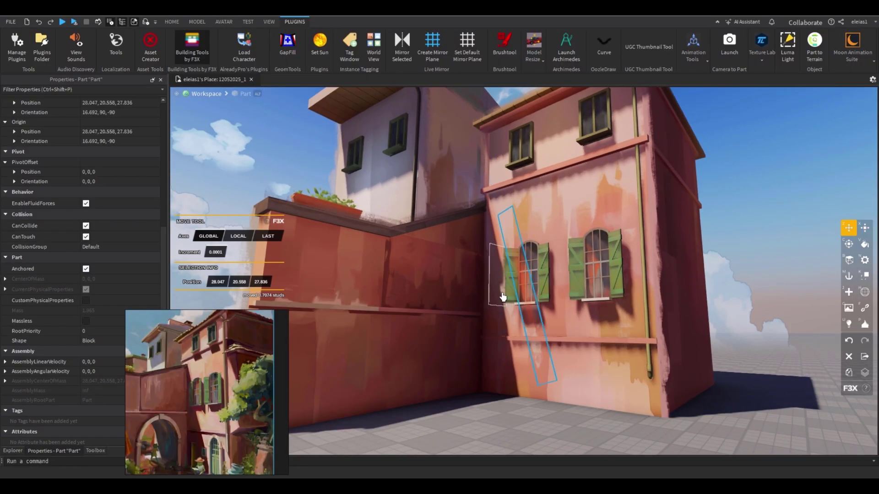
key(w)
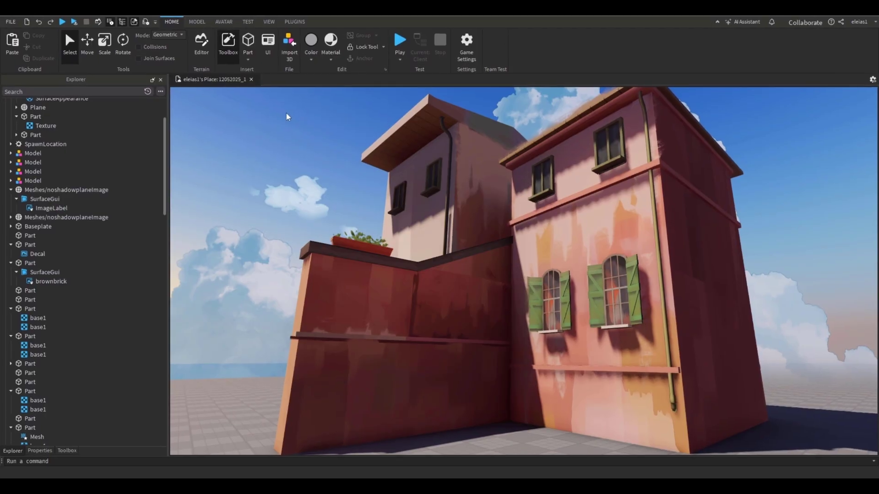
Step: Enable the Building Tools by F3X plugin from the PLUGINS tab
click(297, 25)
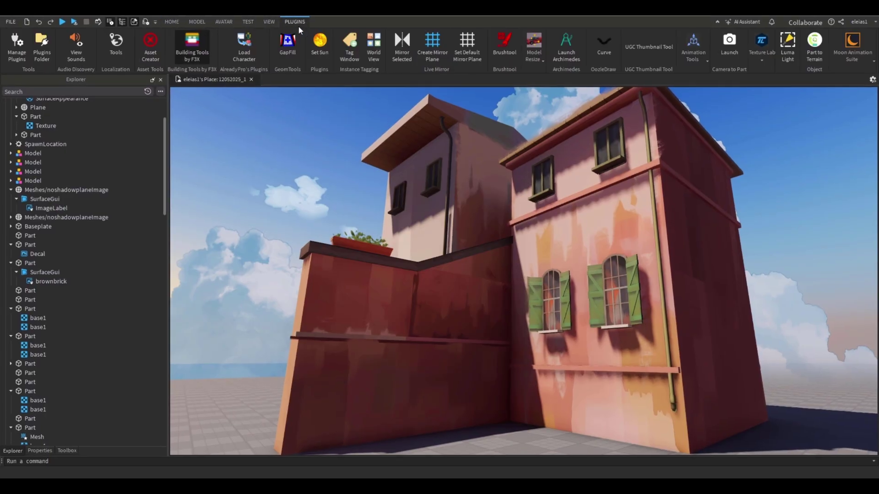
click(192, 43)
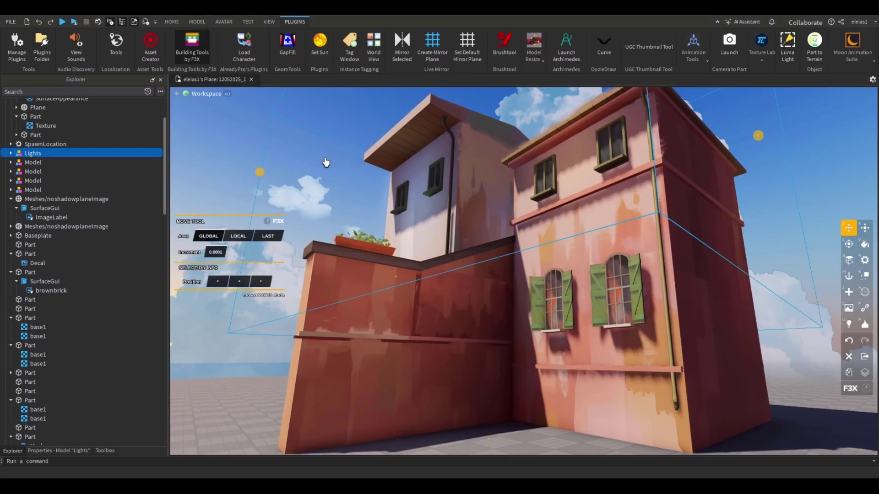
scroll(326, 163, down, 2)
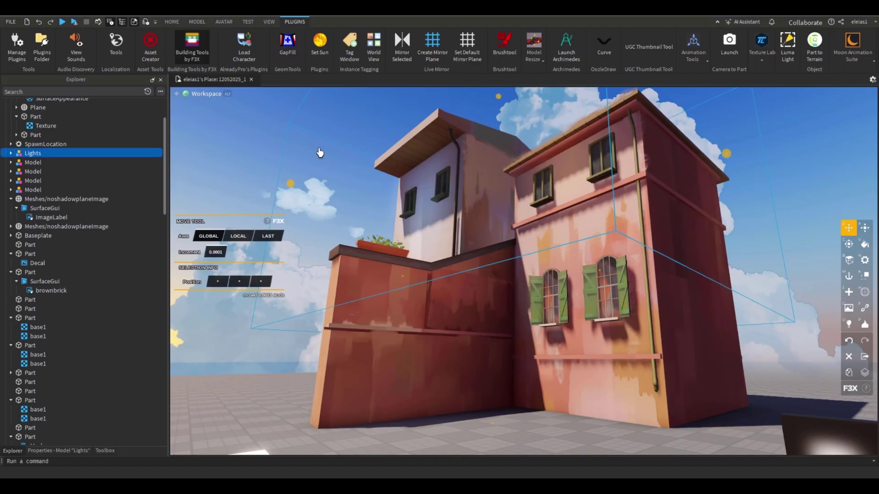
Step: Duplicate the Lights group into LightEdges and Edges, deleting then restoring Edges
key(ctrl+v)
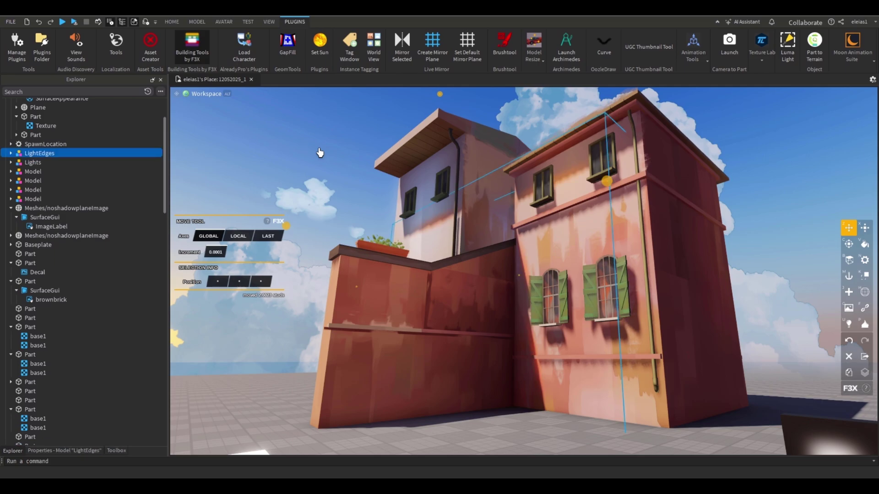
key(ctrl+v)
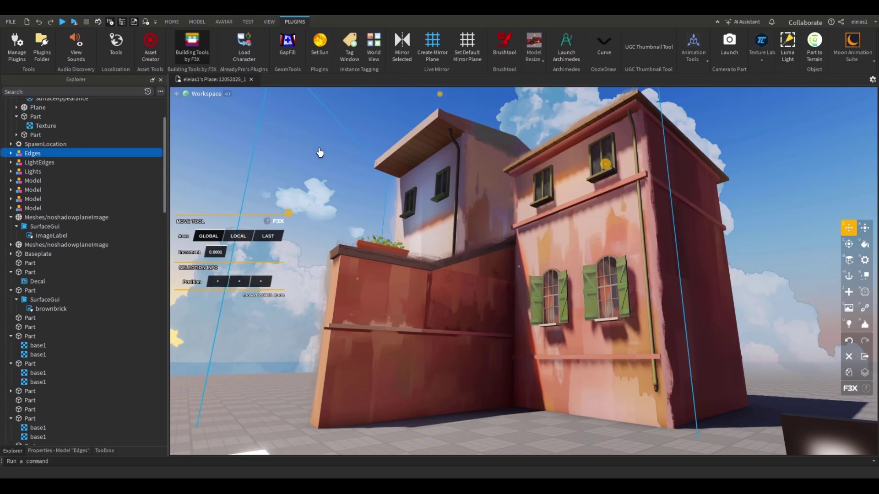
key(Delete)
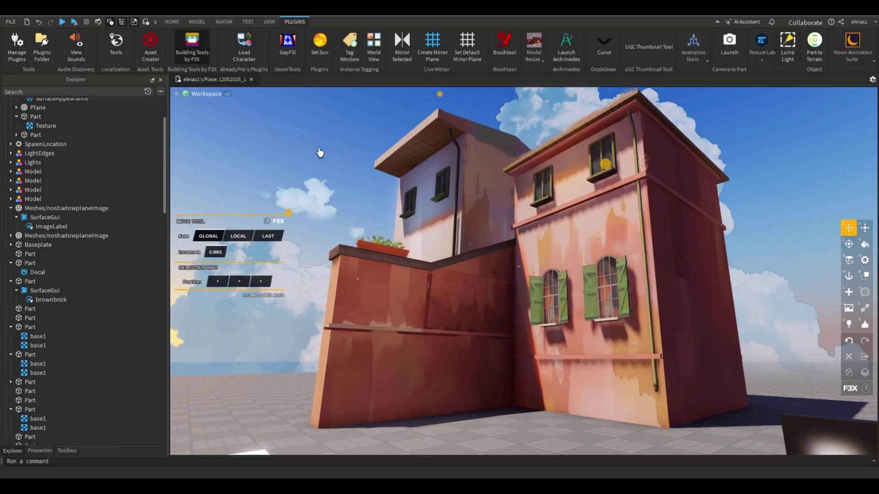
key(ctrl+z)
scroll(320, 152, up, 10)
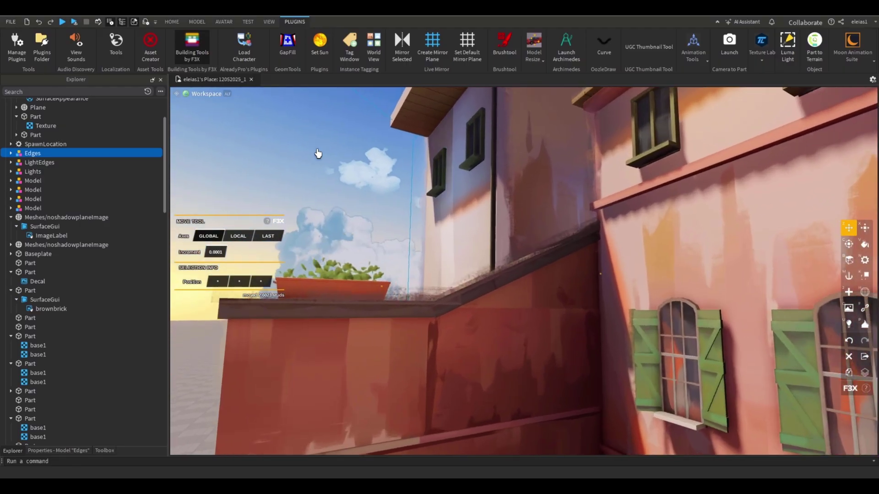
middle_drag(318, 153, 549, 304)
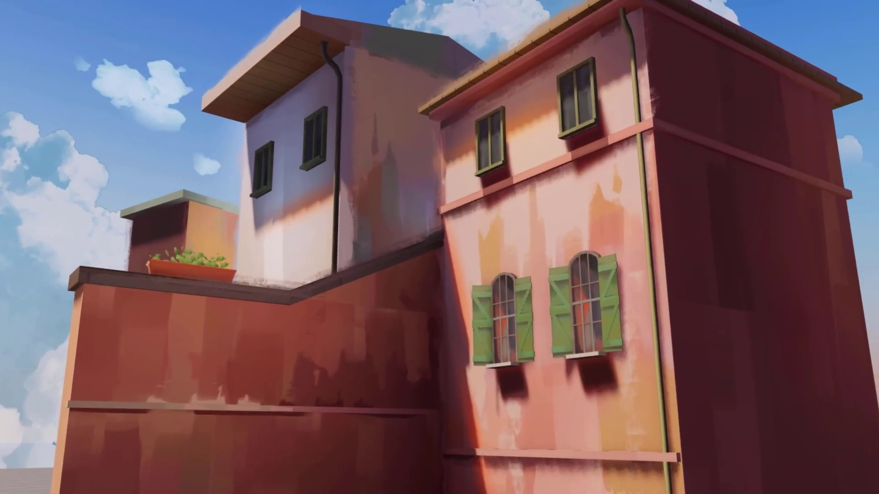